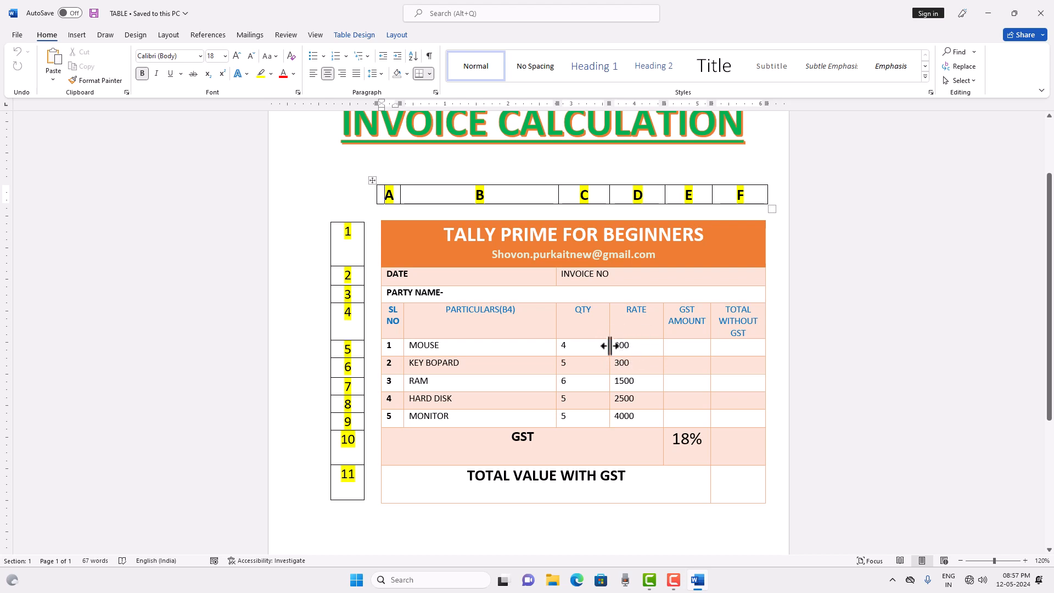
Insert a table formula in the MOUSE row's GST AMOUNT cell, replacing the SUM function with PRODUCT over the LEFT cells.
left_click(681, 348)
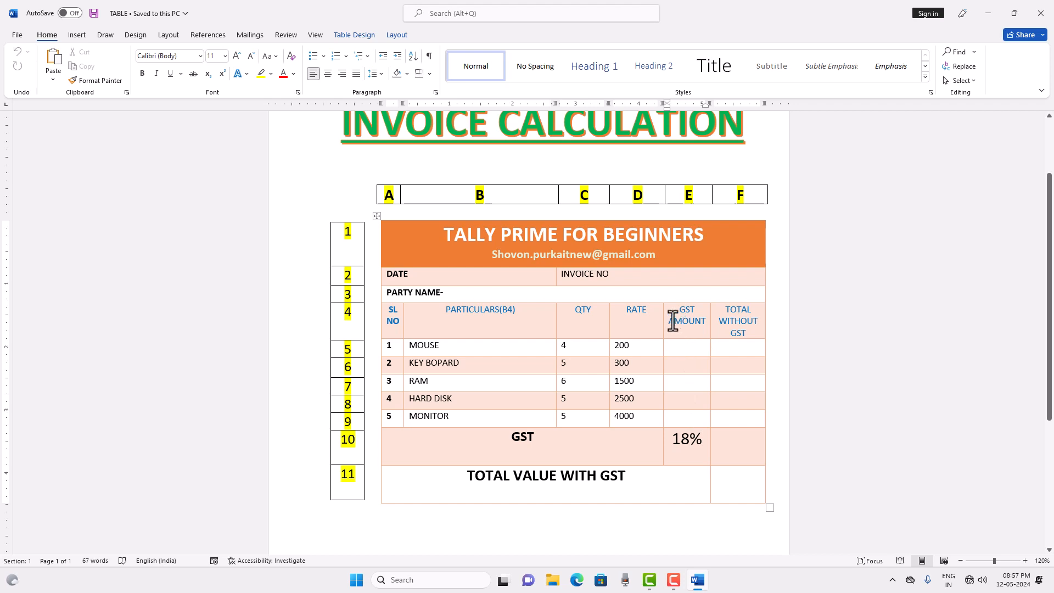
left_click(397, 35)
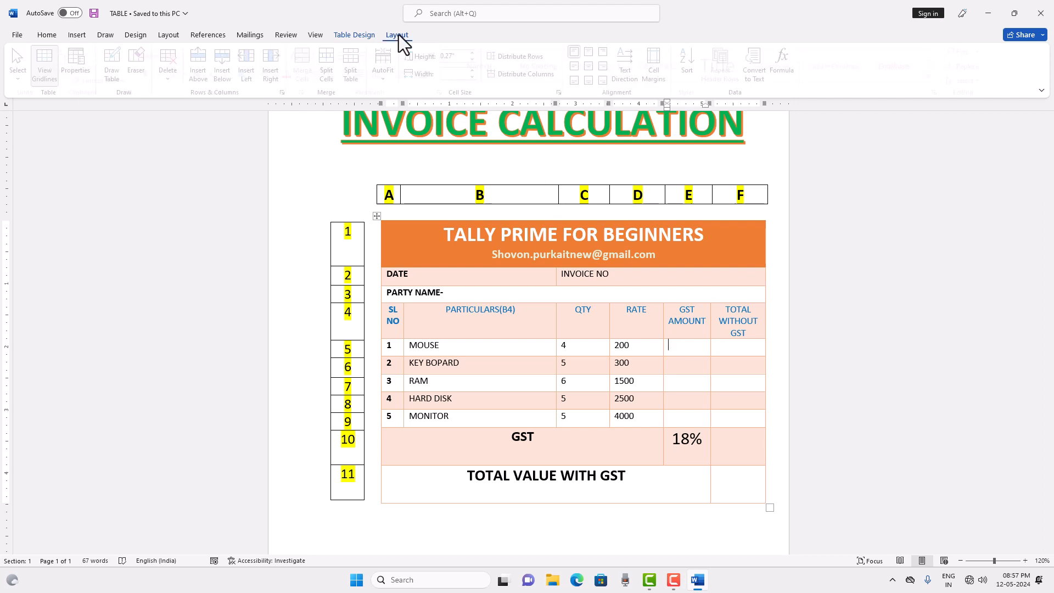
left_click(788, 68)
left_click_drag(830, 220, 886, 162)
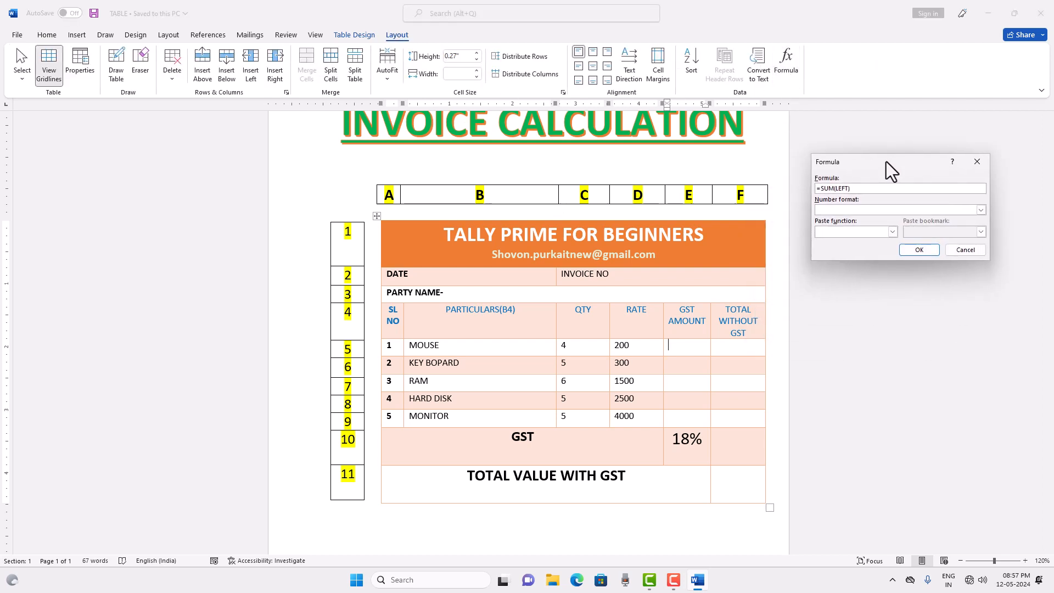
left_click(833, 189)
left_click_drag(833, 188, 821, 186)
type("PRODUCT")
left_click(926, 255)
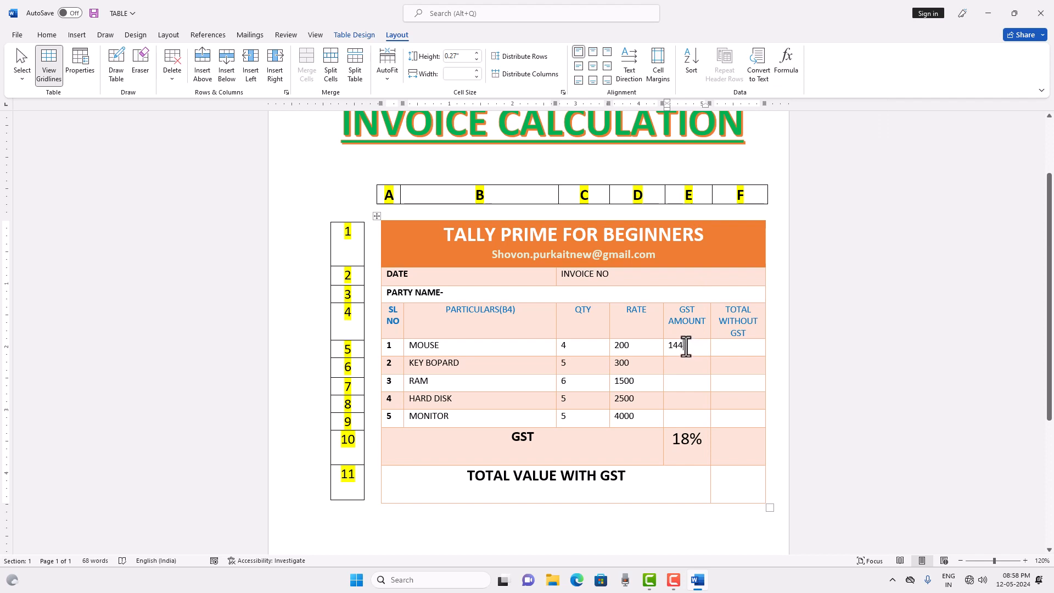
Replace the MOUSE row's GST AMOUNT with a calculated field using the formula =(C5*D5)*18%.
left_click_drag(686, 346, 672, 346)
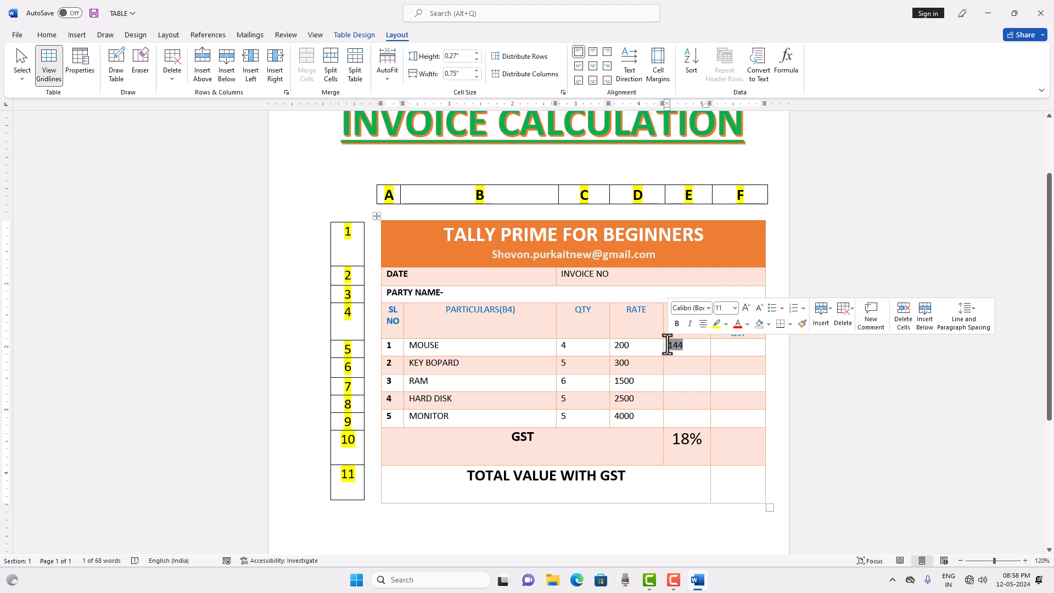
key("Delete")
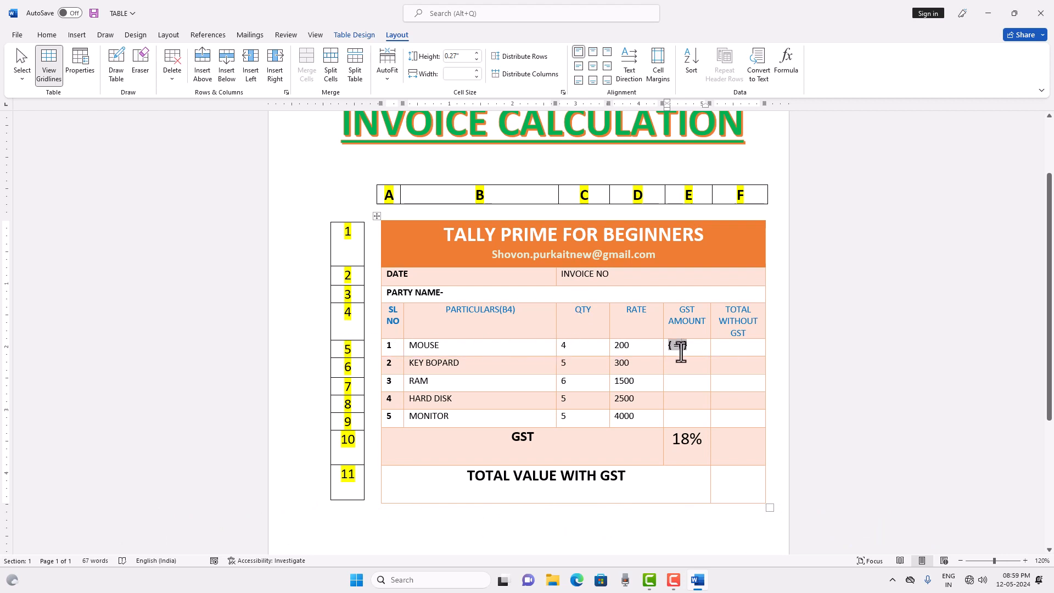
type("C5*")
type("D5")
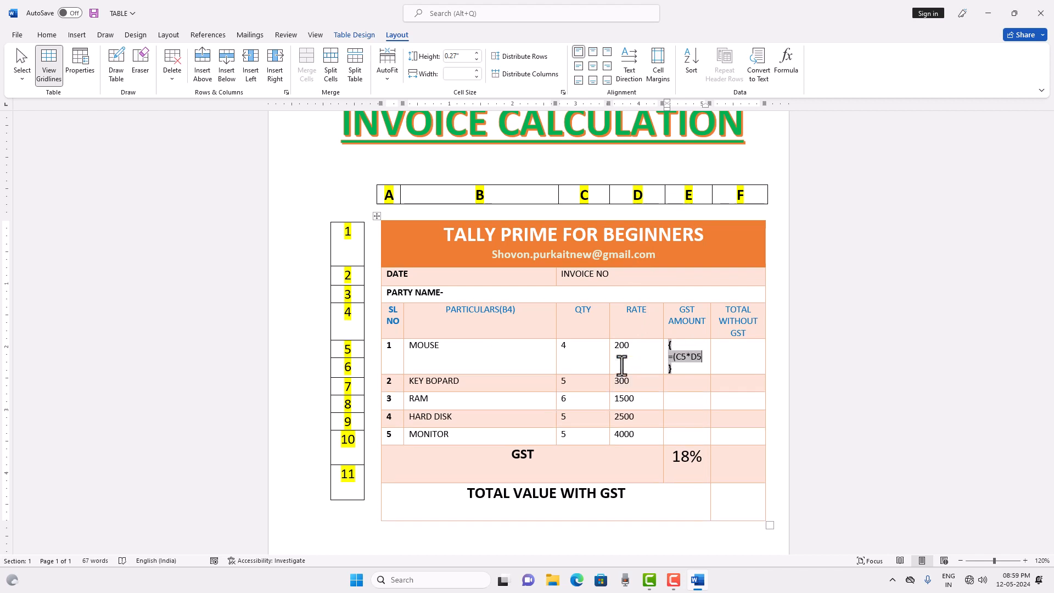
type(")*18%")
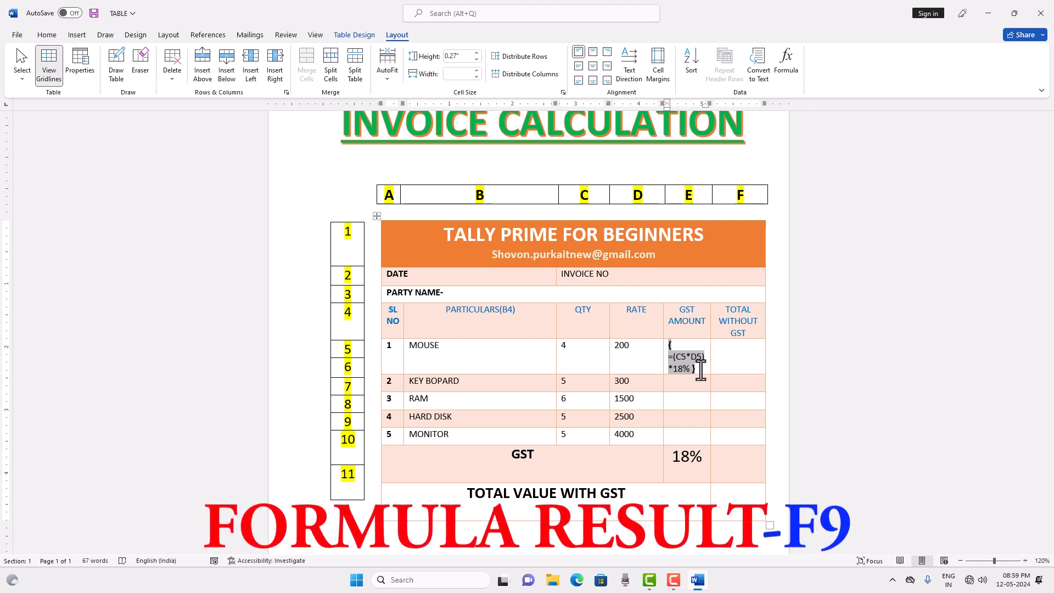
key("F9")
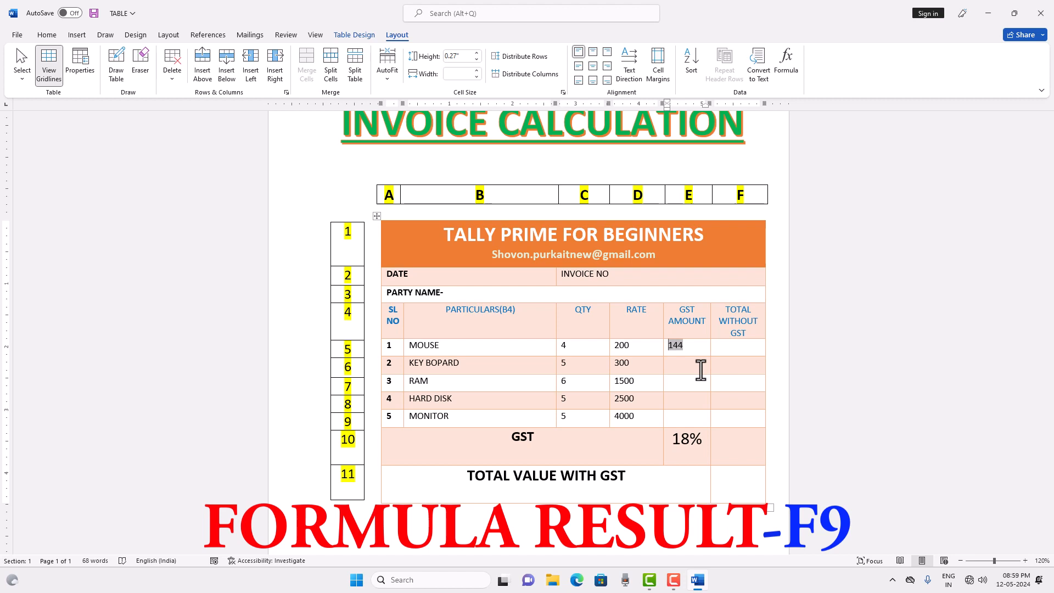
Calculate the MOUSE row's TOTAL WITHOUT GST with a field containing the formula =C5*D5.
left_click(734, 347)
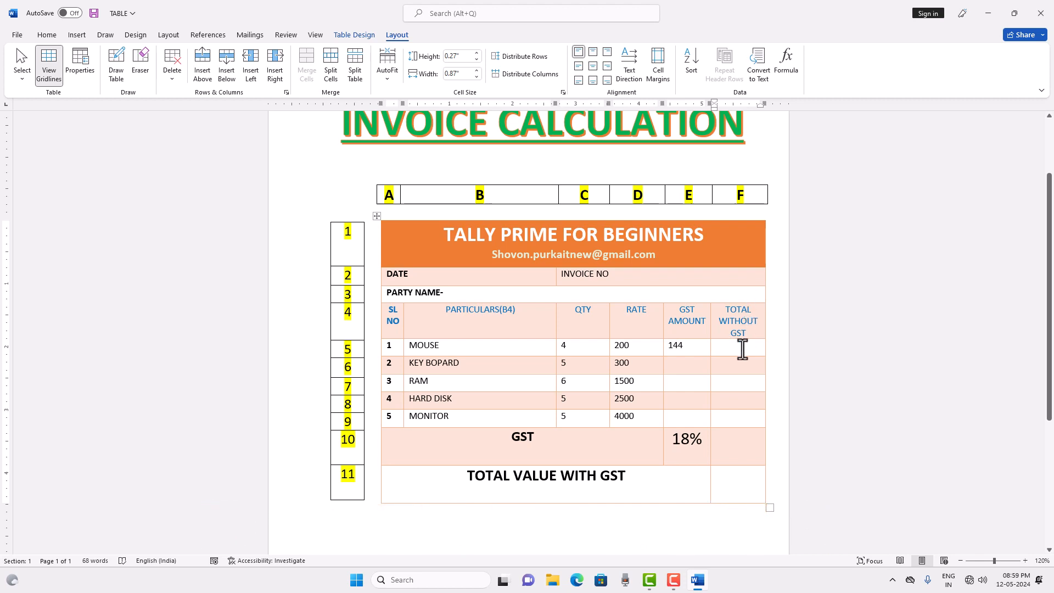
key("ctrl+F9")
type("=")
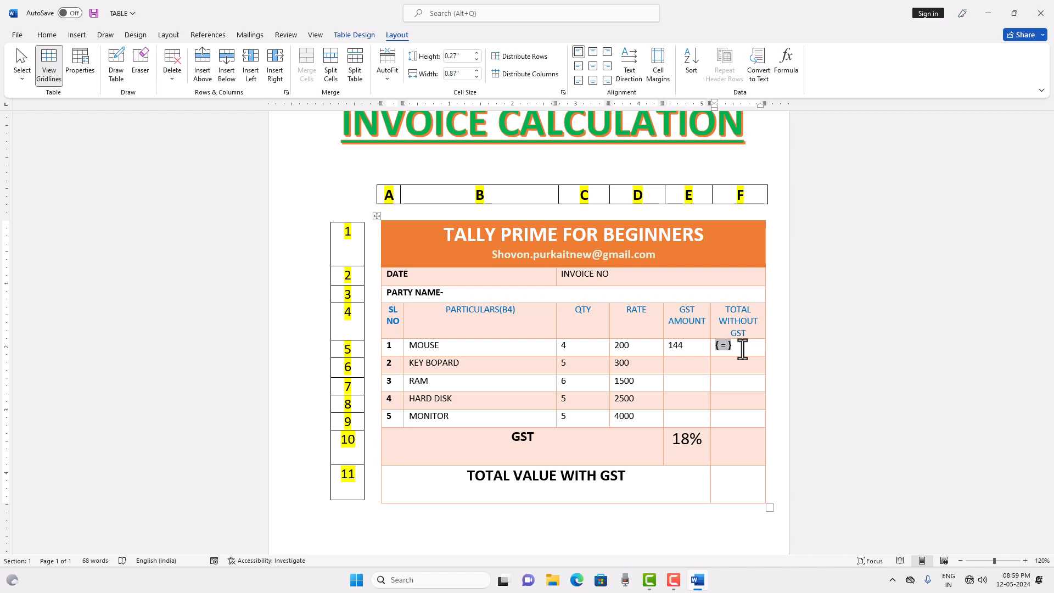
type("C5*D5")
key("F9")
Calculate the KEY BOPARD row's GST AMOUNT with a field containing the formula =(C6*D6)*18%.
left_click(685, 367)
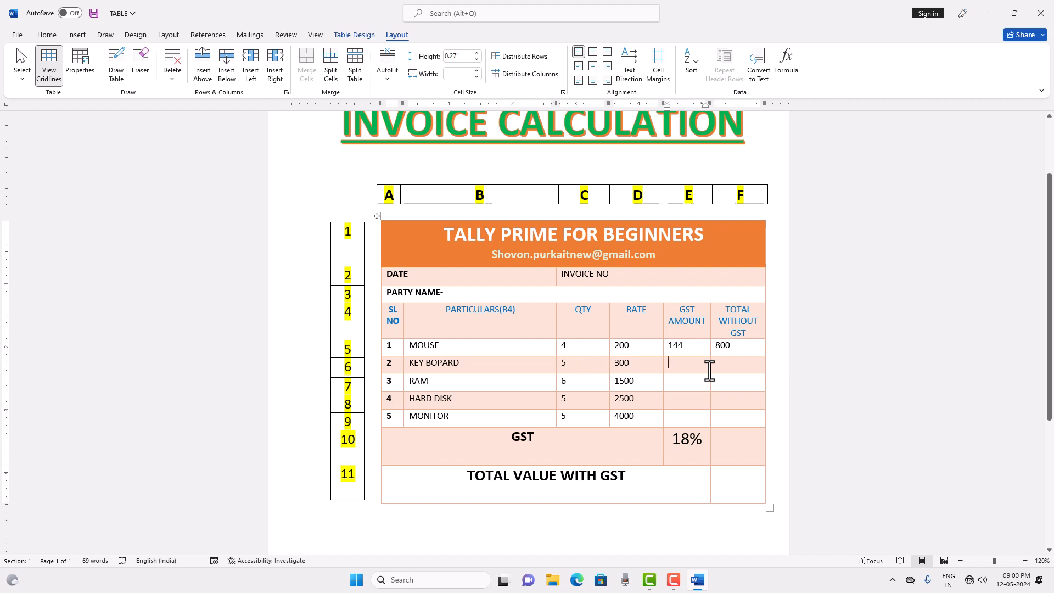
key("ctrl+F9")
type("=")
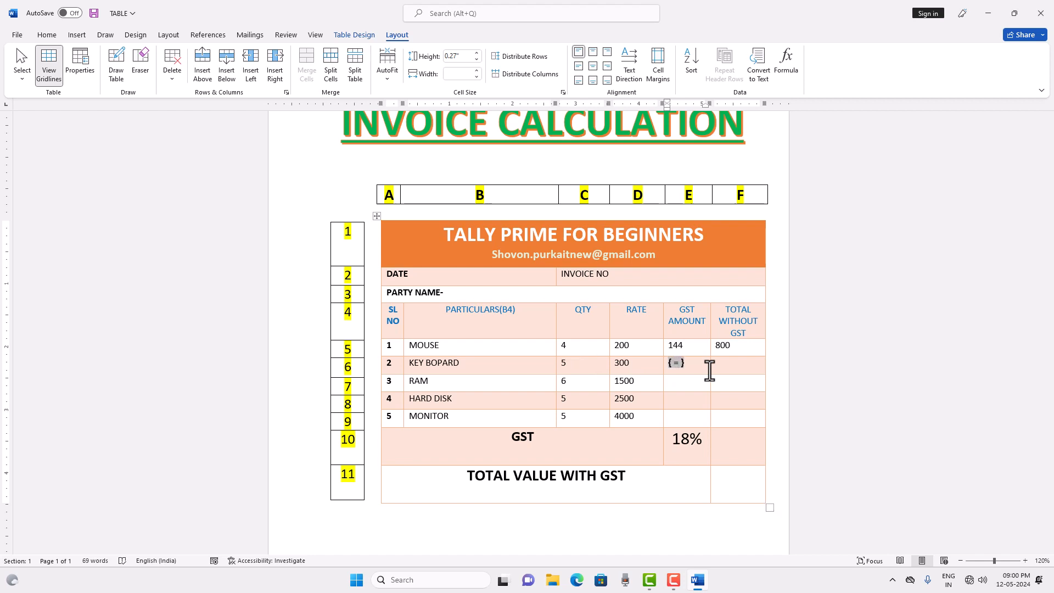
type("(C6*D6)*18%")
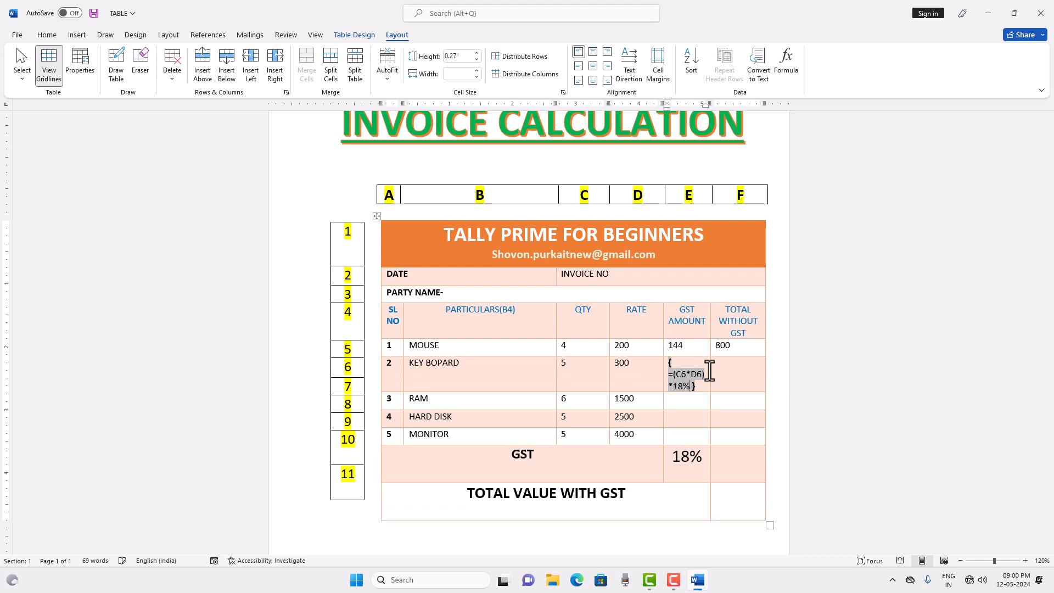
key("F9")
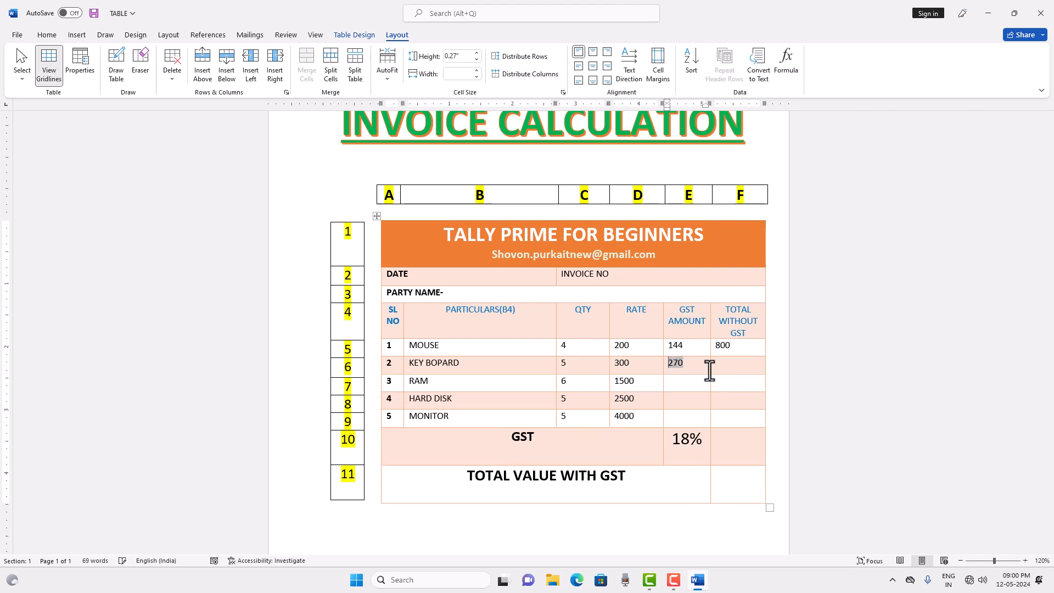
left_click(727, 365)
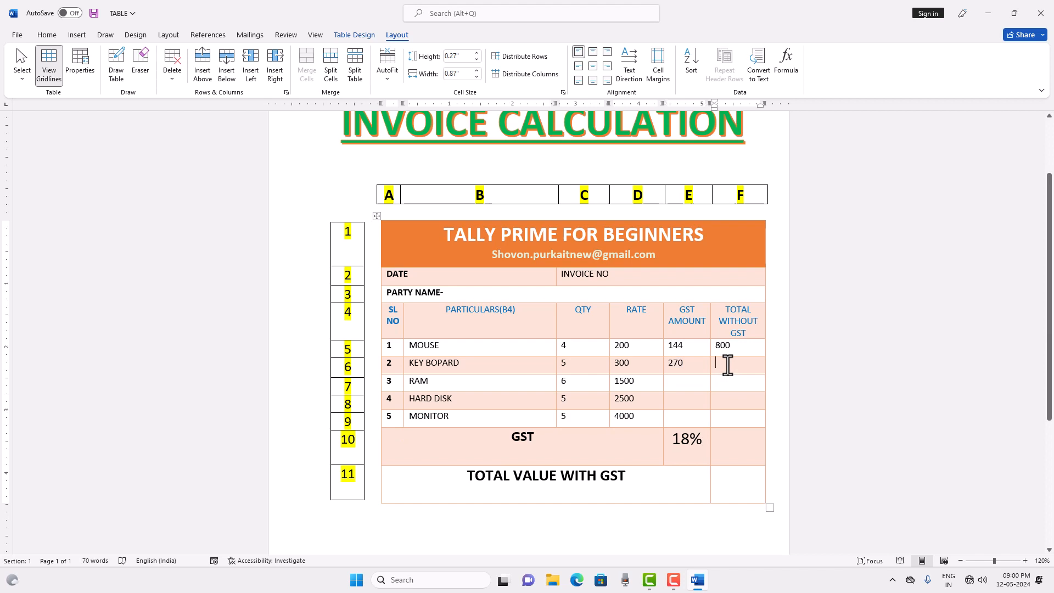
type("=C6*D6")
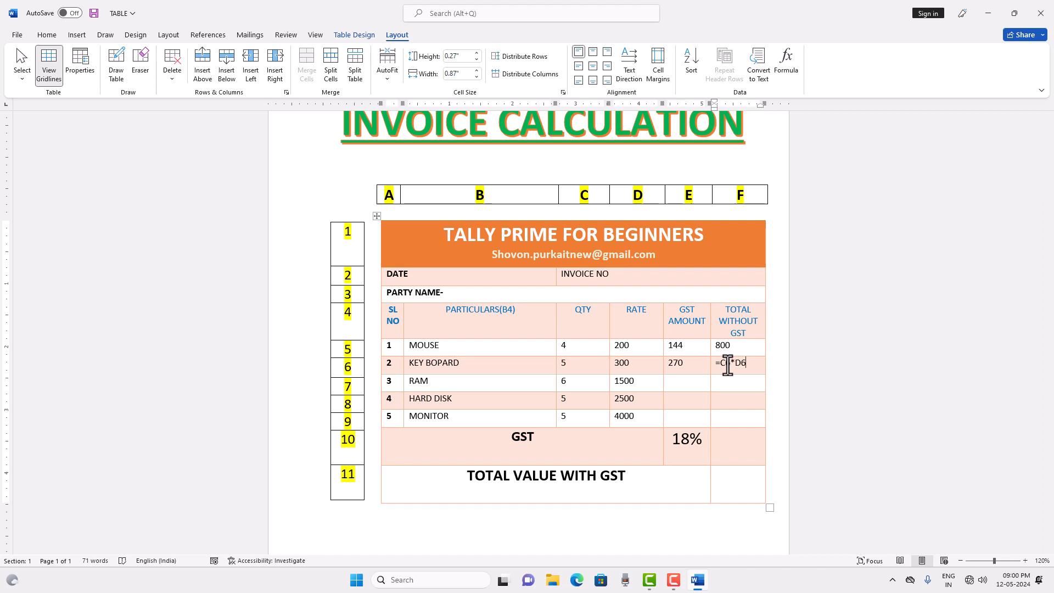
key("BackSpace")
key("BackSpace")
key("BackSpace")
key("BackSpace")
key("BackSpace")
key("BackSpace")
Calculate the KEY BOPARD row's TOTAL WITHOUT GST with a field containing the formula =C6*D6.
key("ctrl+F9")
type("=C6*D6")
key("F9")
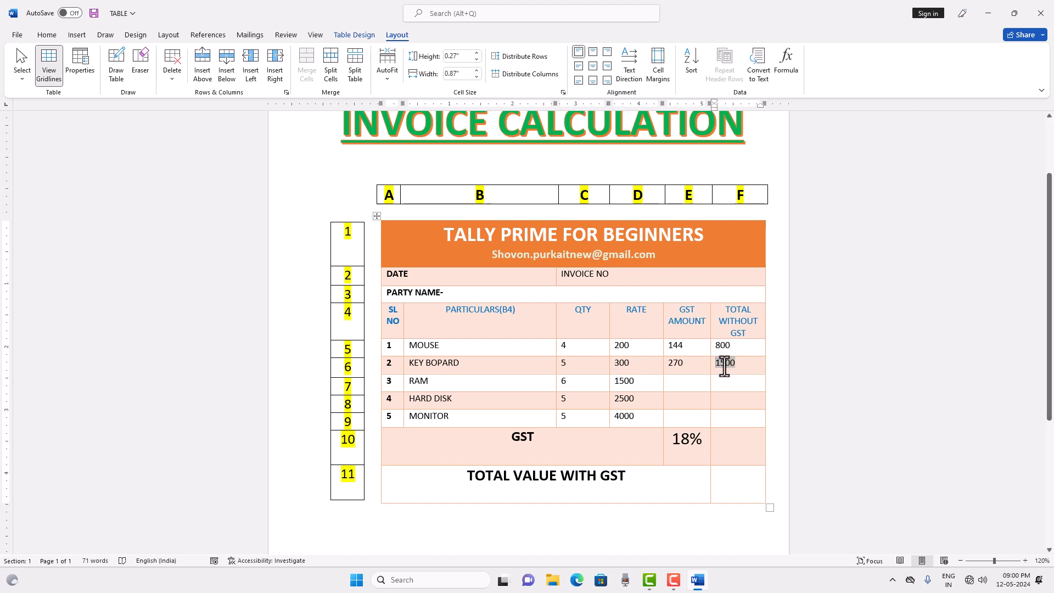
Calculate the RAM row's GST AMOUNT with a field containing the formula =(C7*D7)*18%.
left_click(683, 385)
key("ctrl+F9")
type("=(")
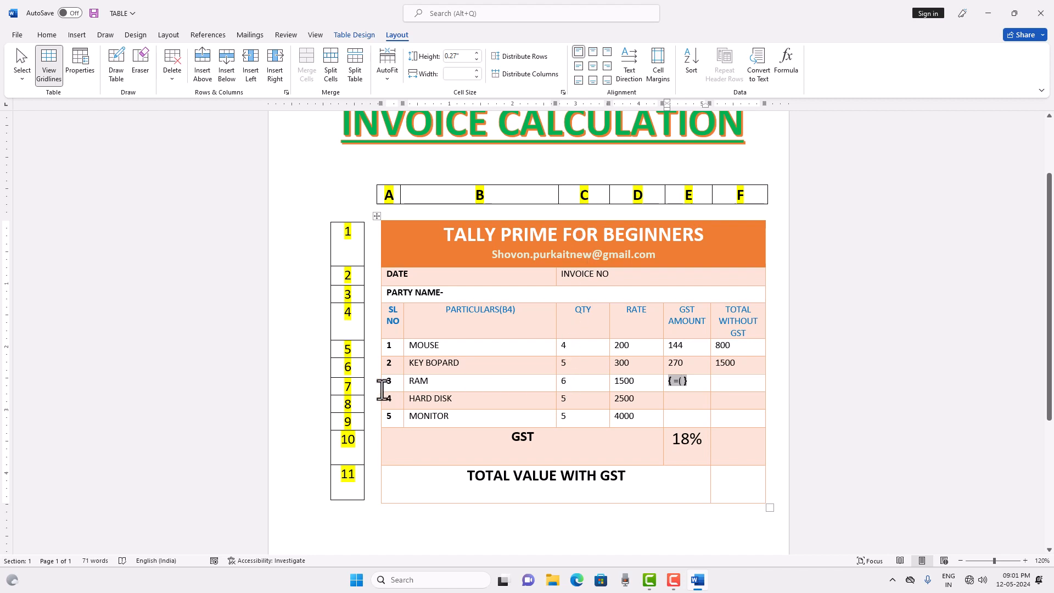
type("C7*")
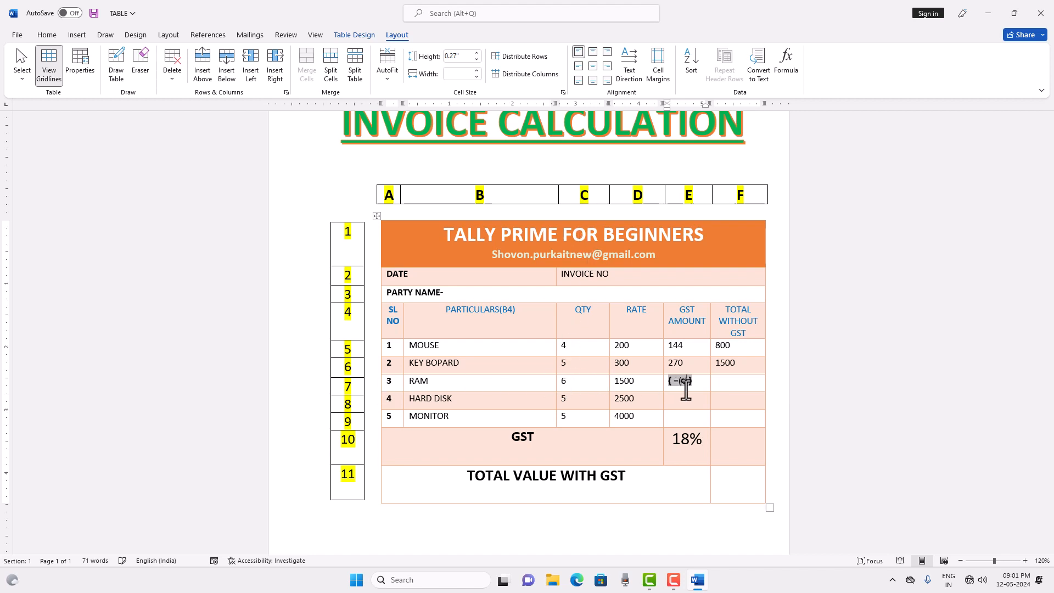
type("D7")
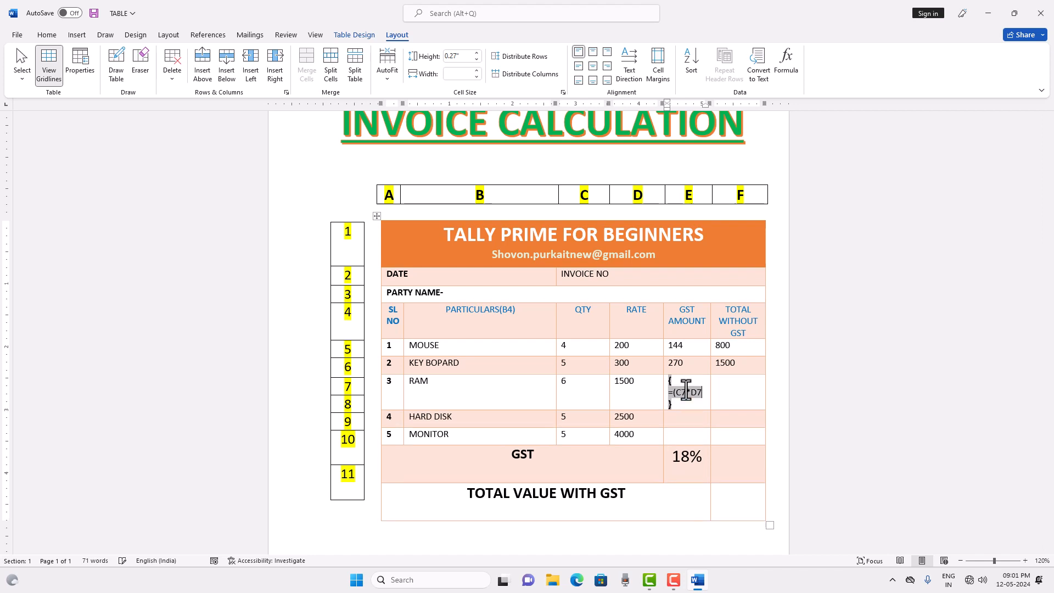
type(")*18%")
key("F9")
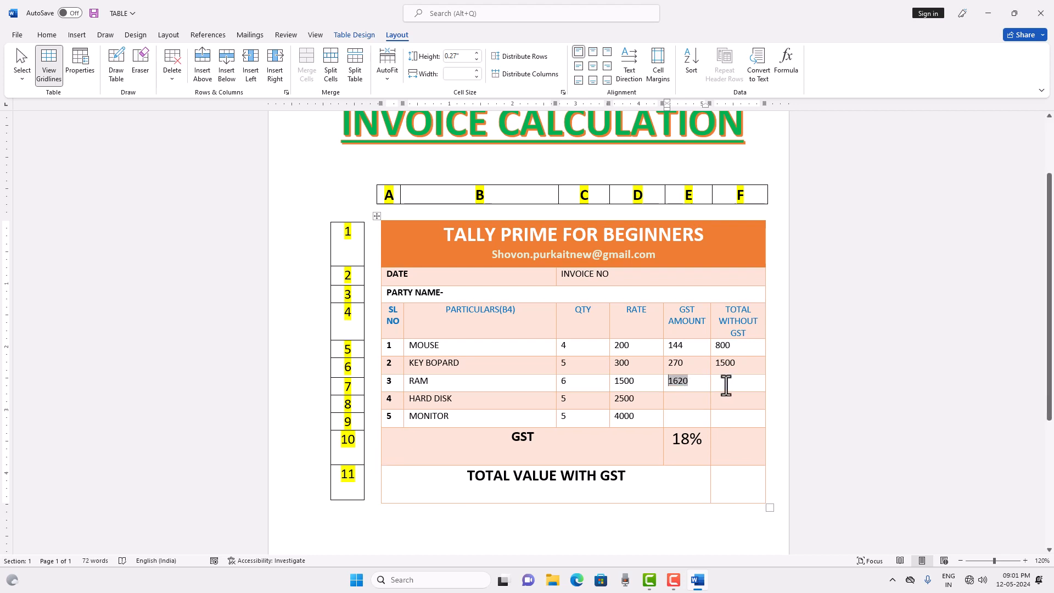
Calculate the RAM row's TOTAL WITHOUT GST with a field containing the formula =C7*D7.
left_click(725, 385)
key("ctrl+F9")
type("=C7*D")
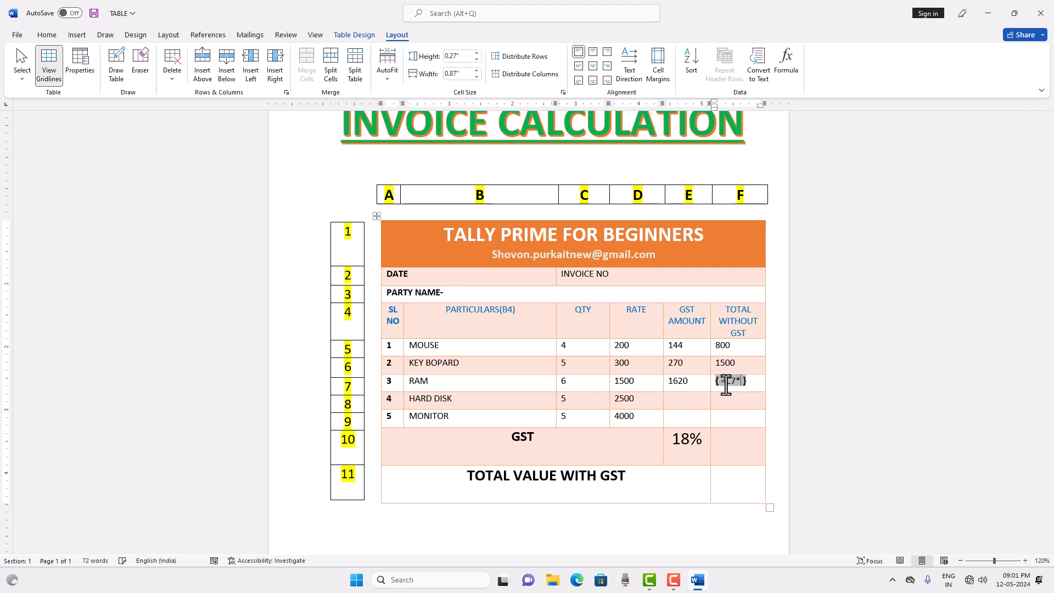
type("7")
key("F9")
Calculate the HARD DISK row's GST AMOUNT with a field containing the formula =(C8*D8)*18%.
left_click(687, 397)
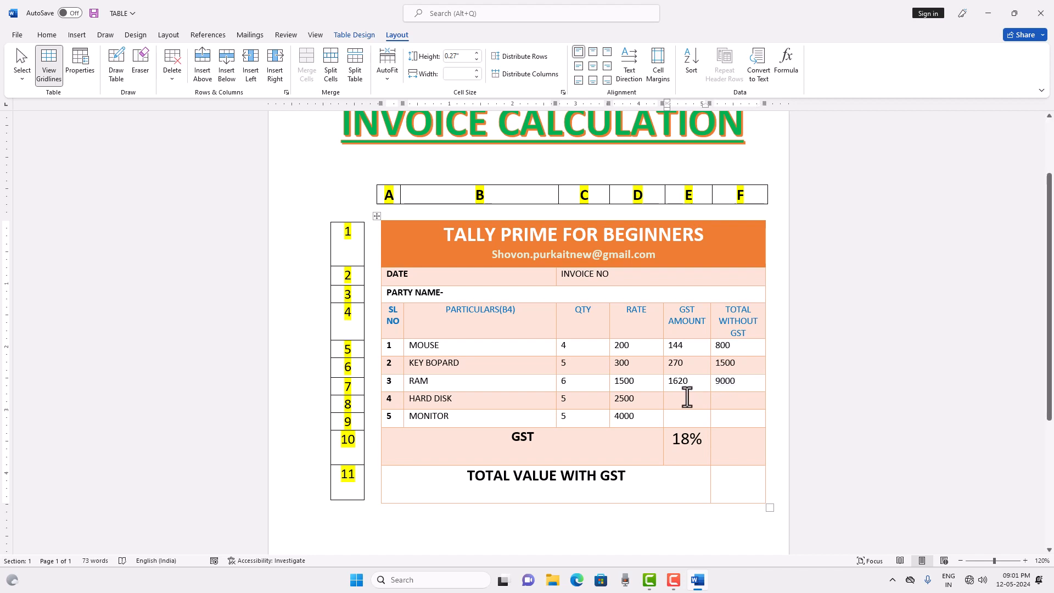
key("ctrl+F9")
type("=")
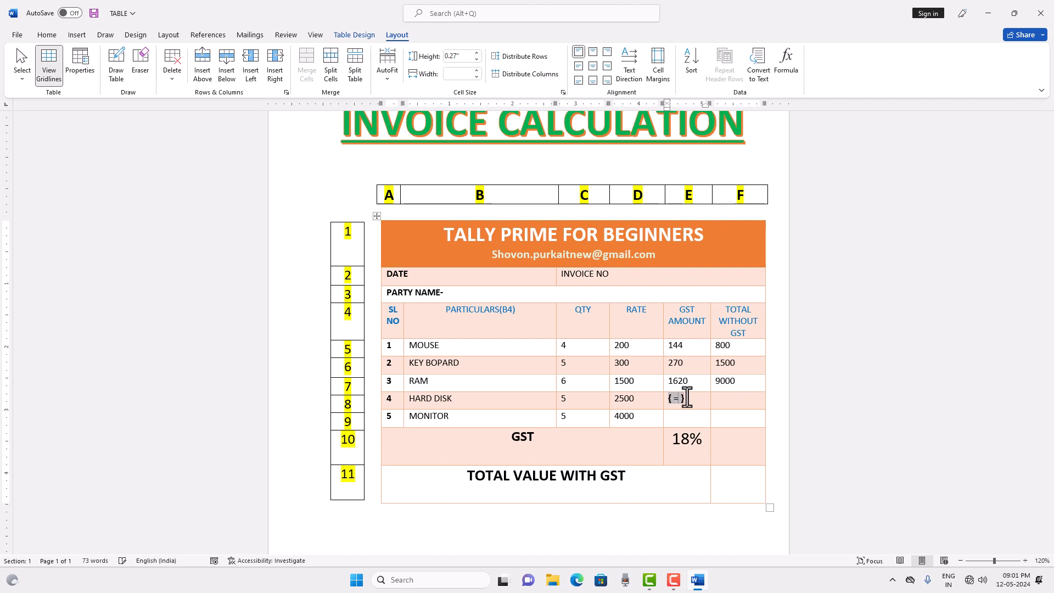
type("(C8*D8")
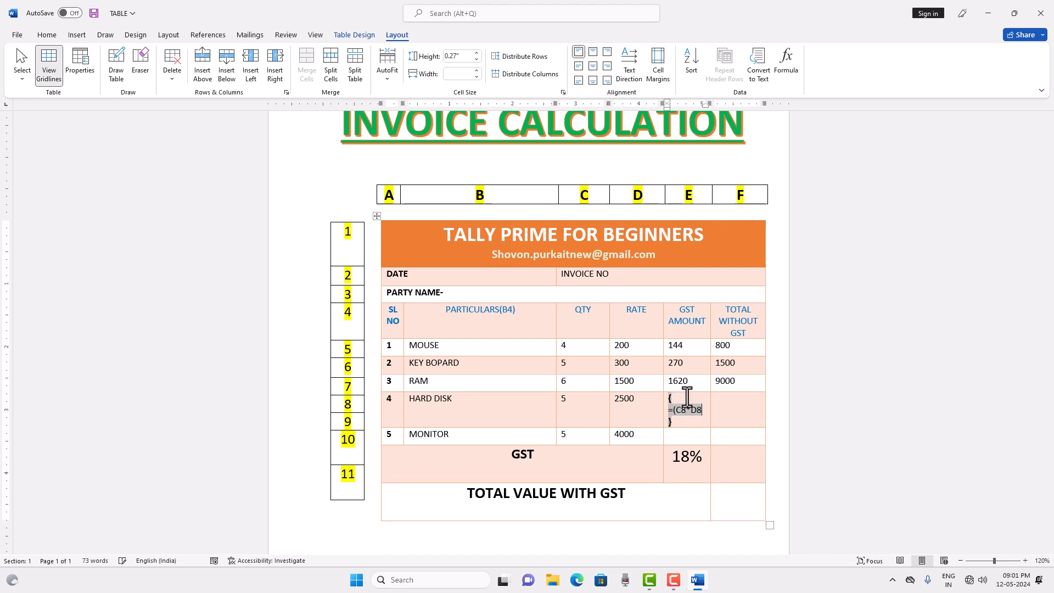
type(")*18%")
key("F9")
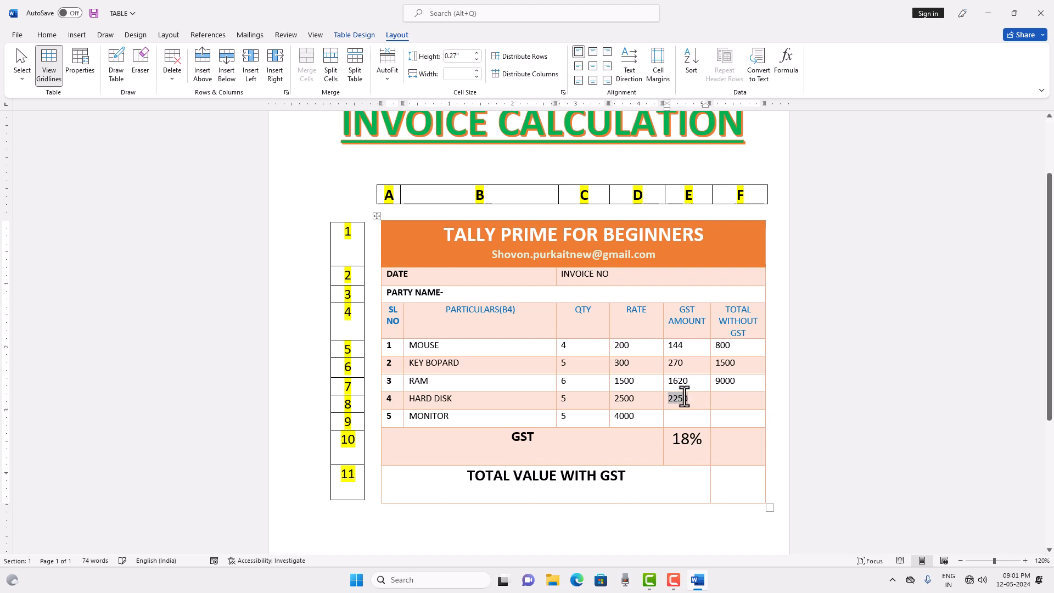
Calculate the HARD DISK row's TOTAL WITHOUT GST with a field containing the formula =C8*D8.
left_click(728, 399)
key("ctrl+F9")
type("=")
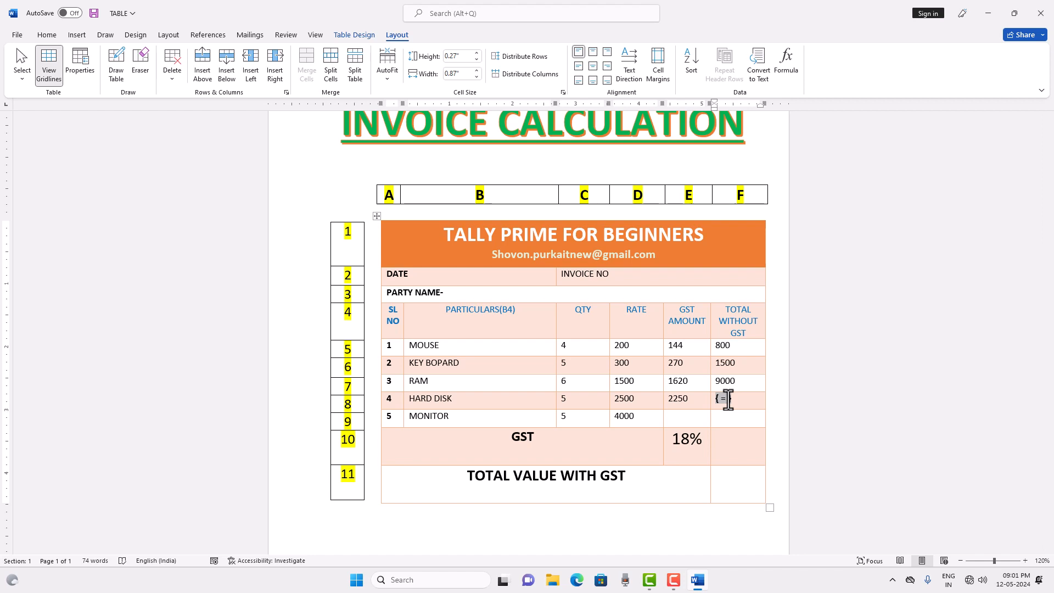
type("C8*D8")
key("F9")
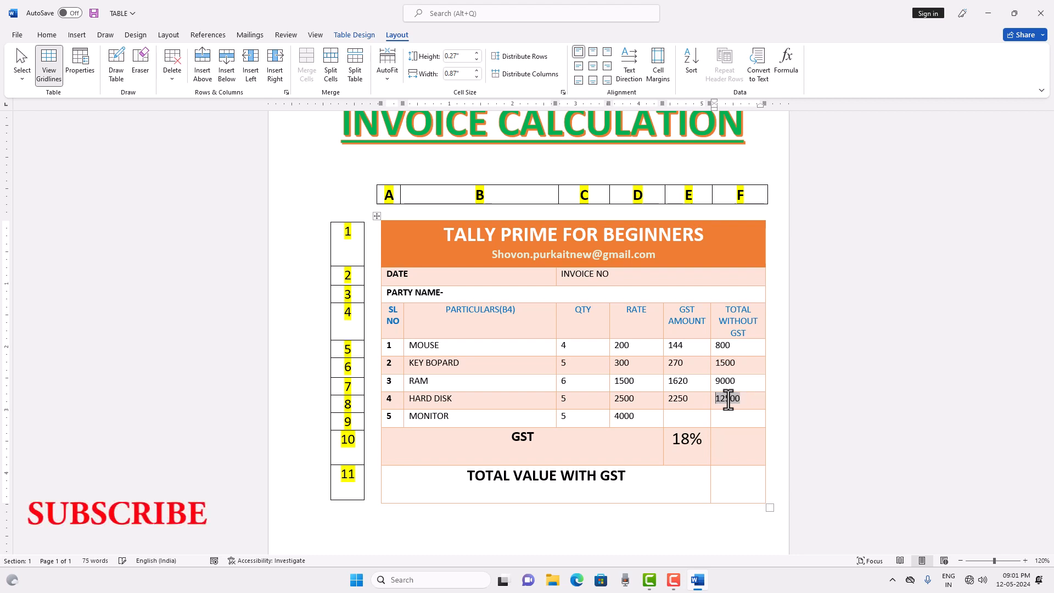
Calculate the MONITOR row's GST AMOUNT with a field containing the formula =(C9*D9)*18%.
left_click(680, 419)
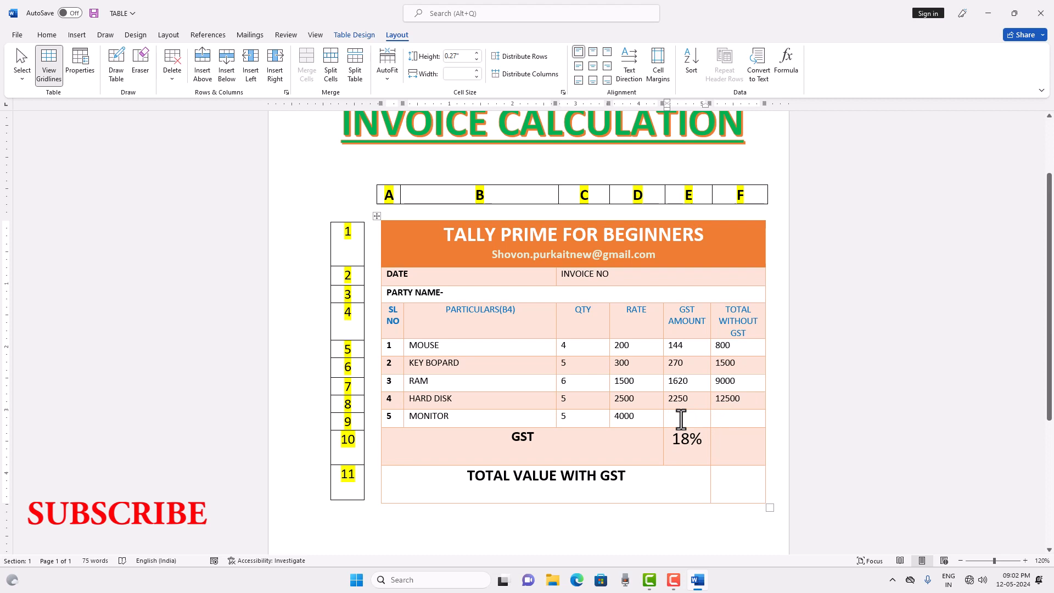
key("ctrl+F9")
type("=")
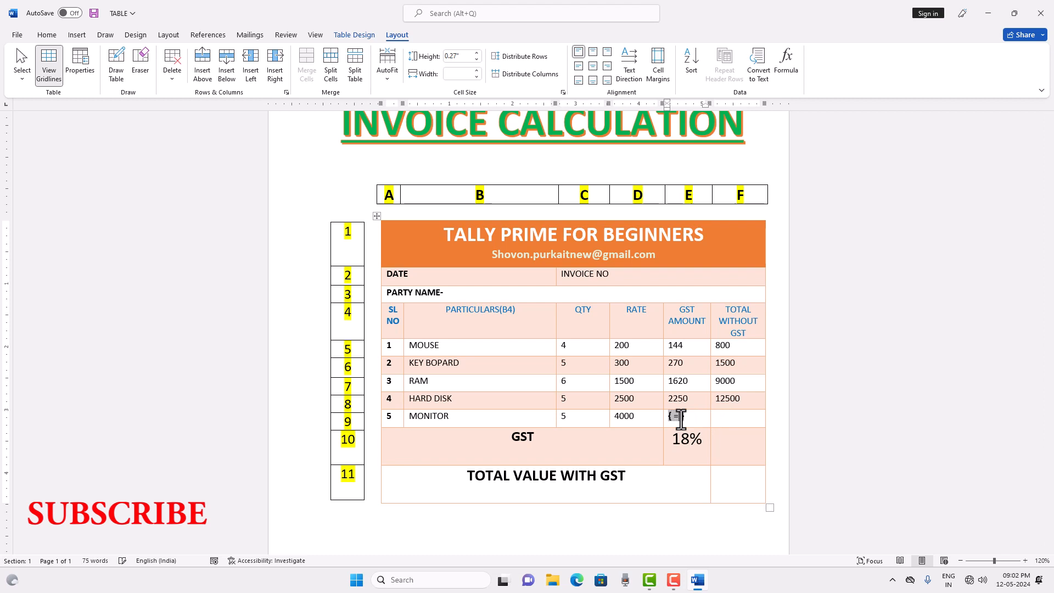
type("(C9*")
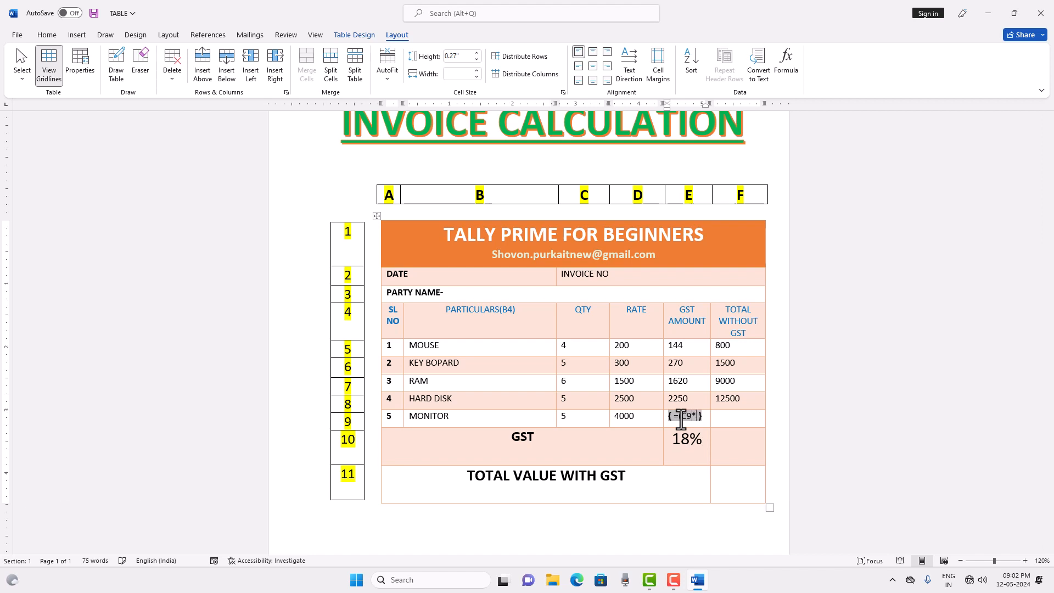
type("D9)*18")
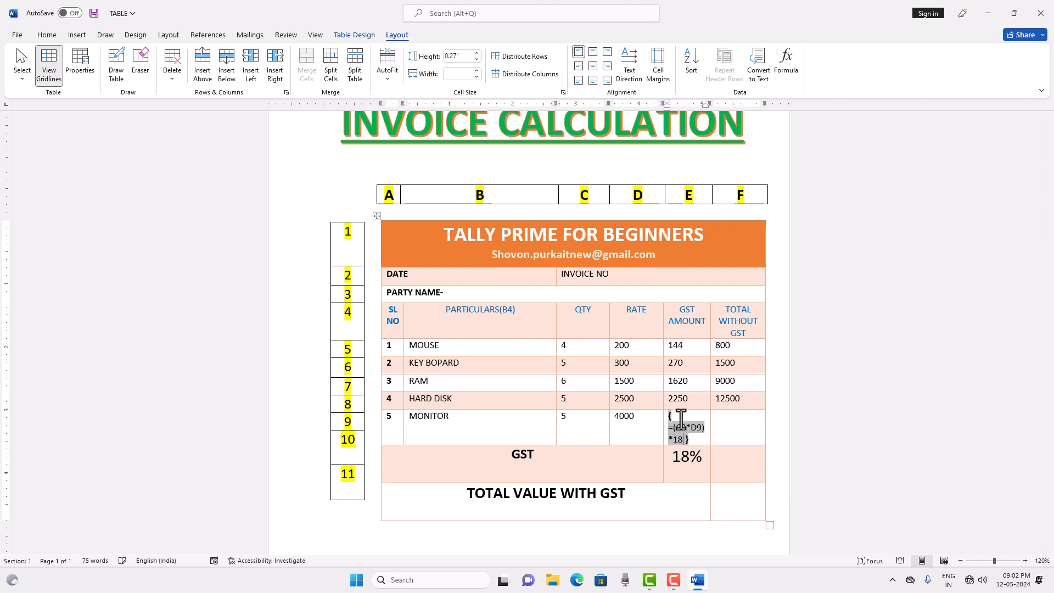
type("%")
key("F9")
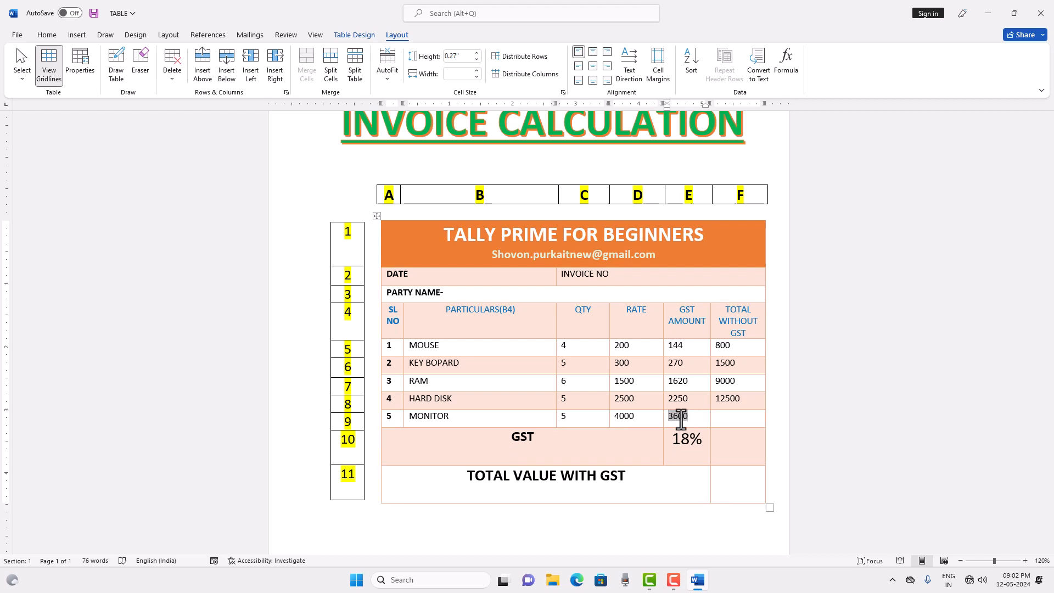
Calculate the MONITOR row's TOTAL WITHOUT GST with a field containing the formula =C9*D9.
left_click(722, 422)
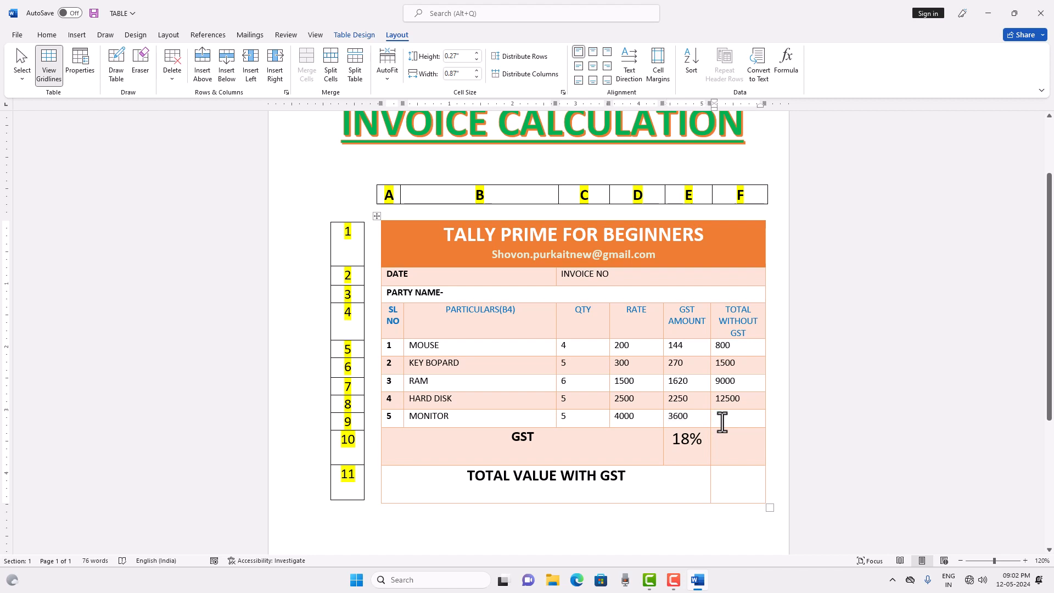
key("ctrl+F9")
type("=")
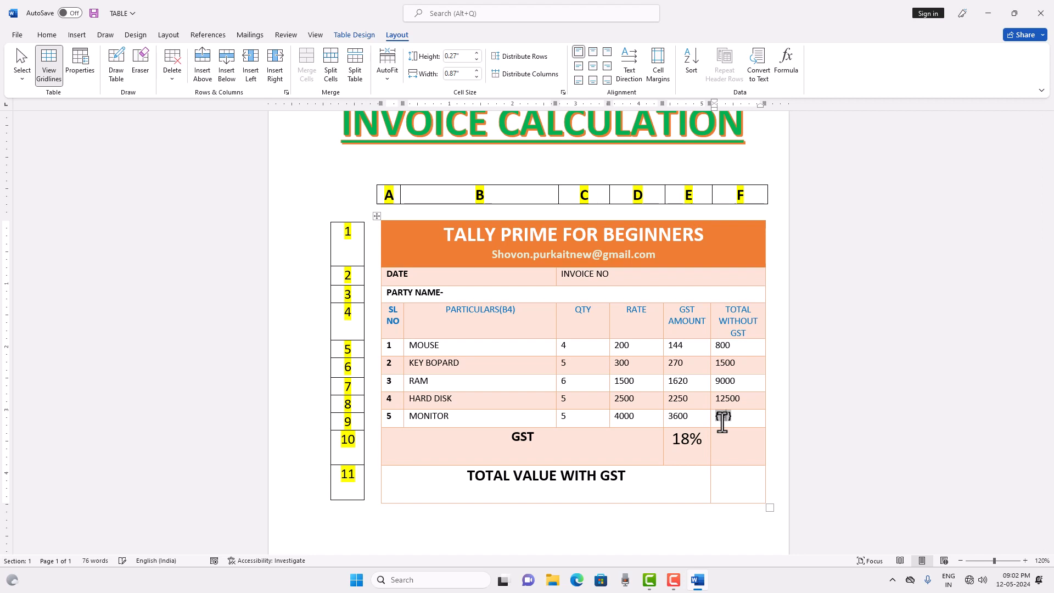
type("C9*D9")
key("F9")
Calculate the total GST in the last cell of the GST row with a field containing the formula =E5+E6+E7+E8+E9.
left_click(733, 443)
type("=")
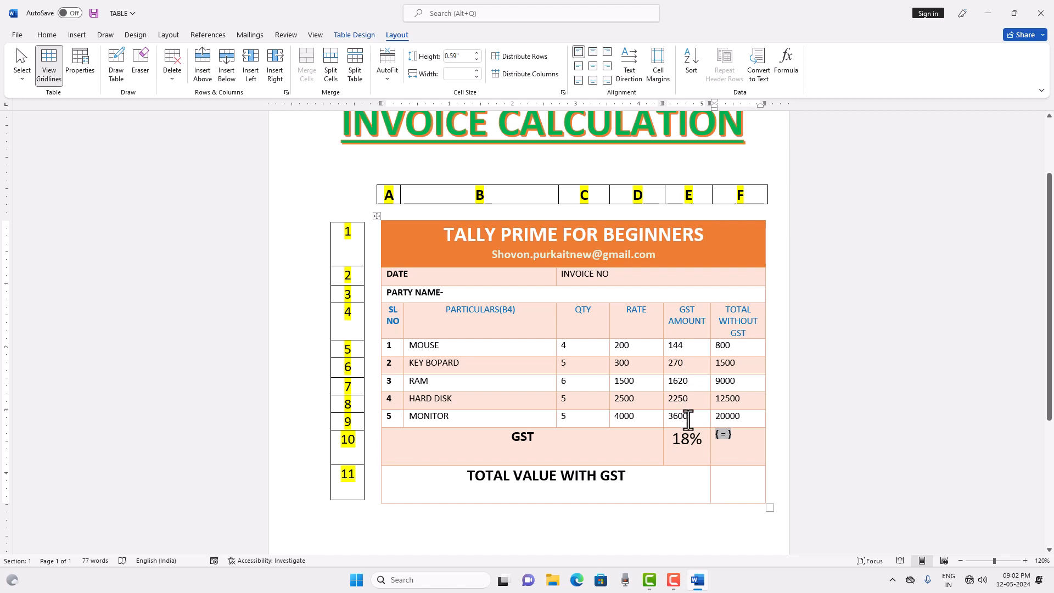
type("E5+")
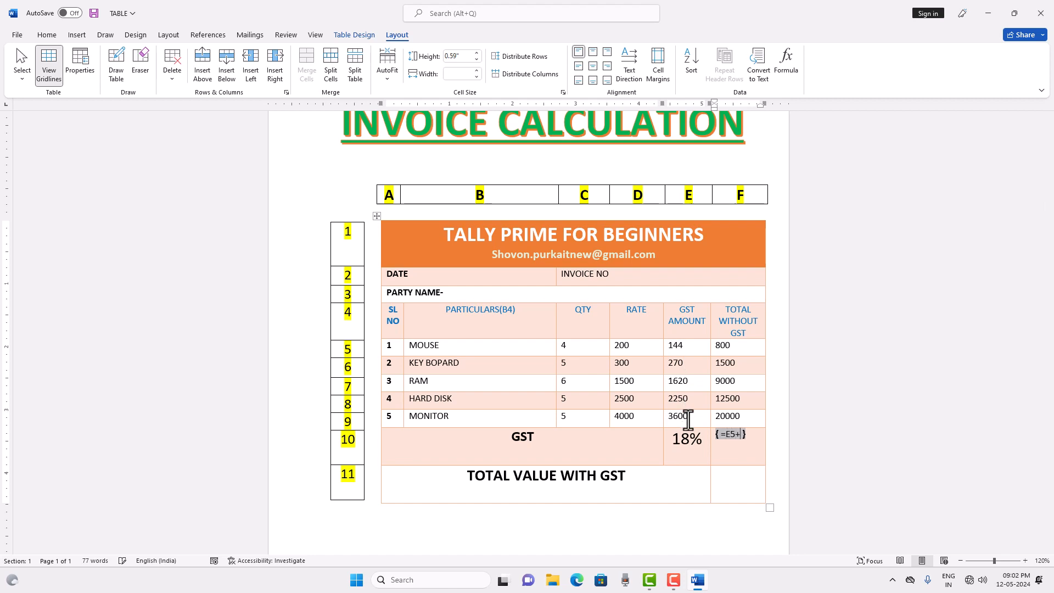
type("E6+E7+E8+")
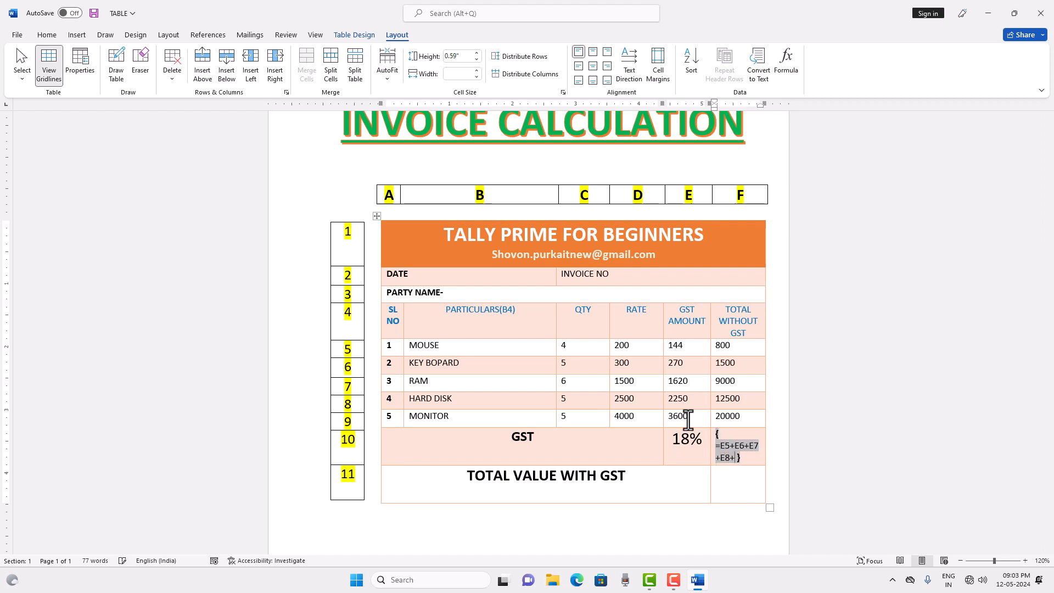
type("E9")
key("F9")
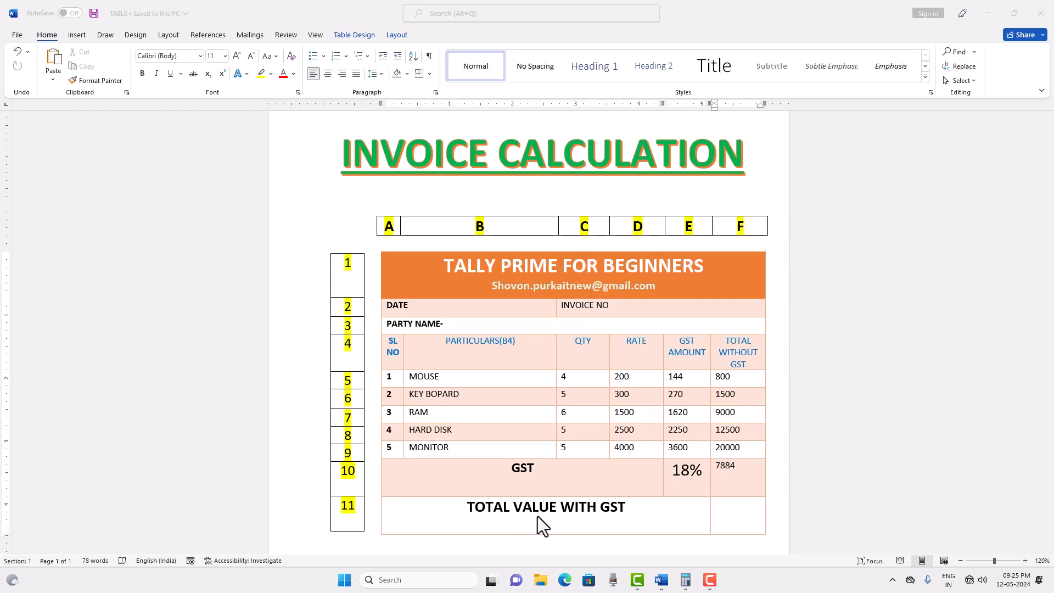
Calculate the TOTAL VALUE WITH GST amount with a field containing the formula =F5+F6+F7+F8+F9+C10.
left_click(729, 510)
left_click(729, 510)
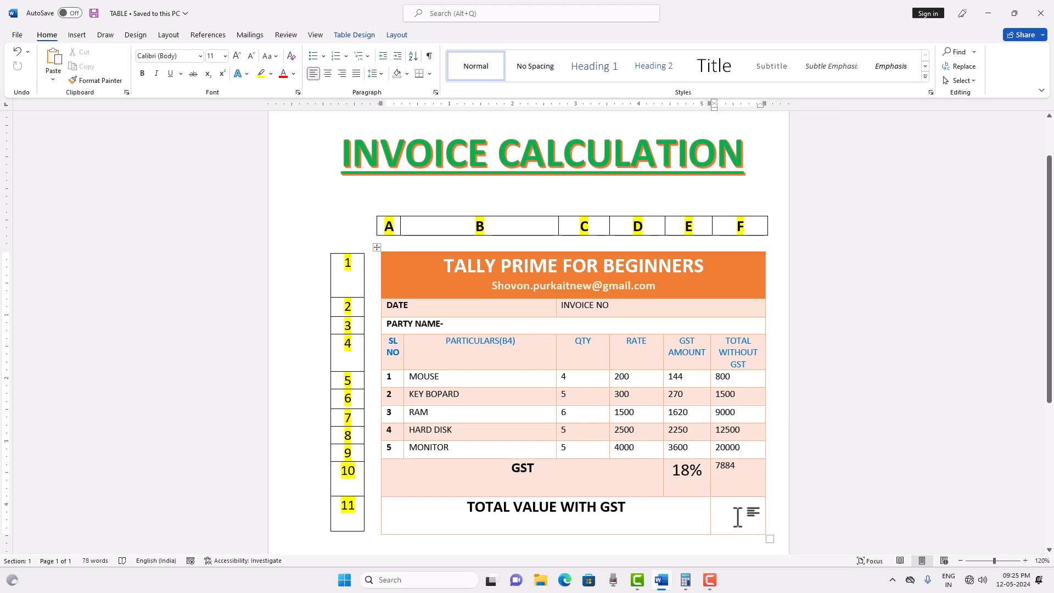
key("ctrl+F9")
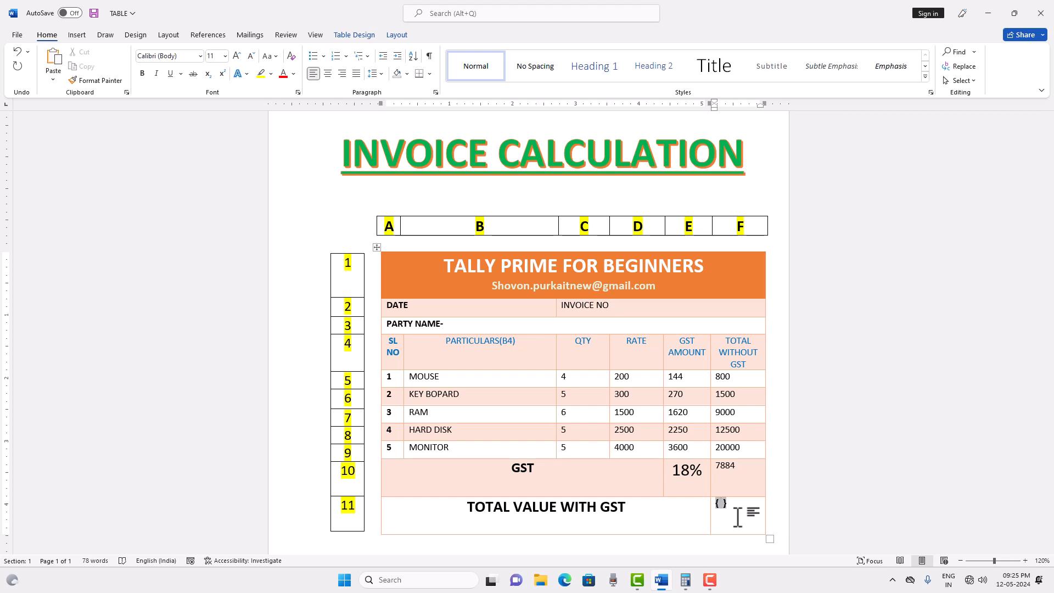
type("=")
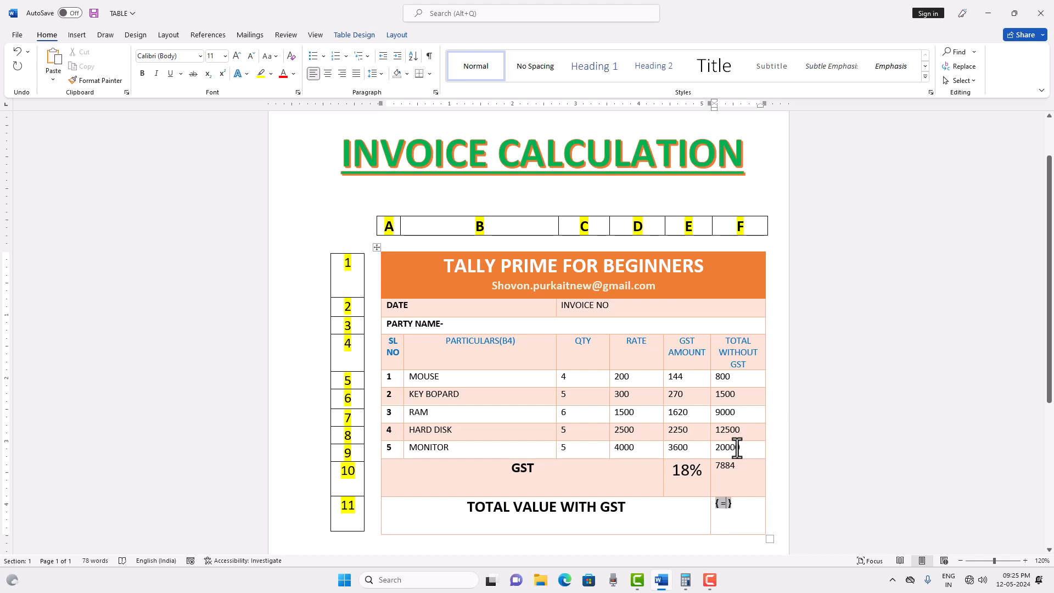
type("F5+F6+")
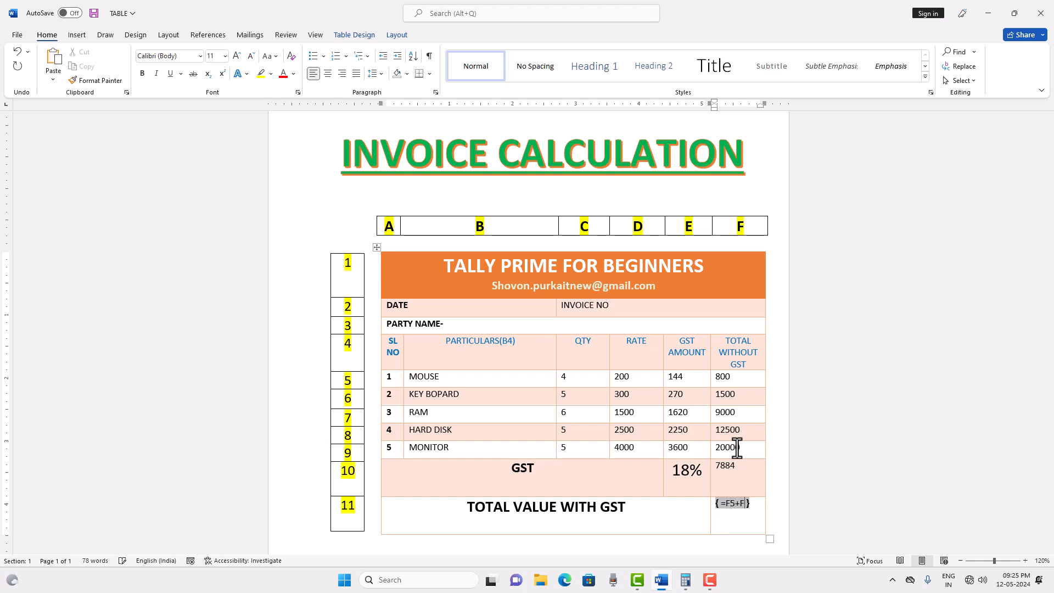
type("F7+F8+")
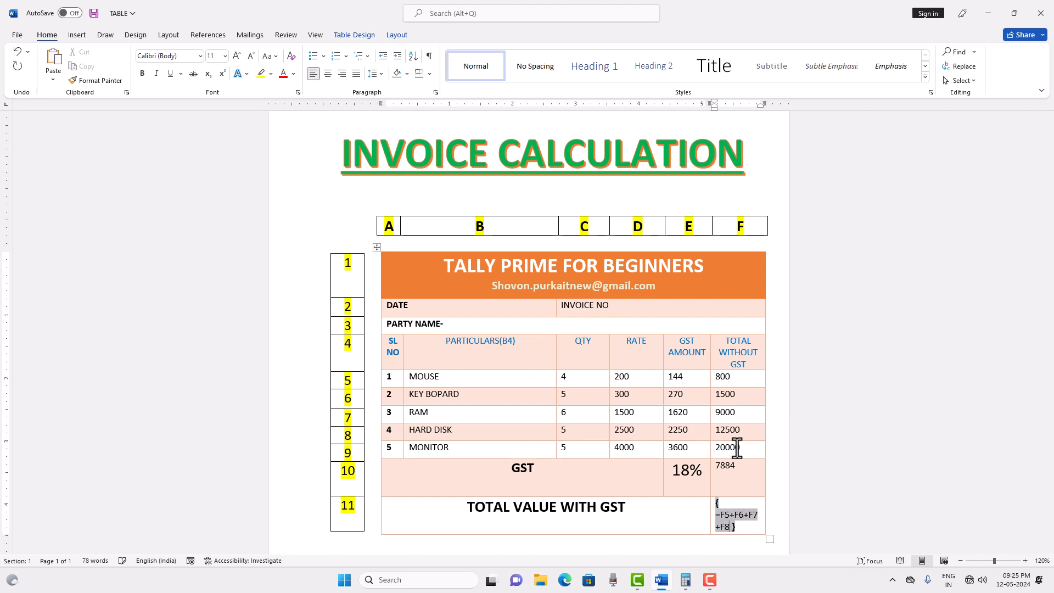
type("F9+")
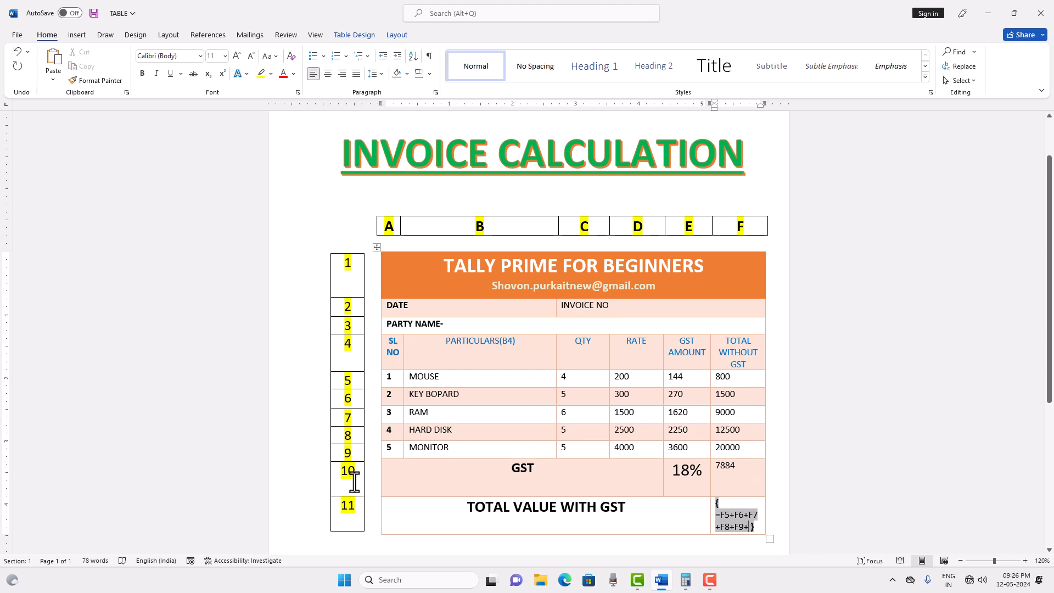
type("C10")
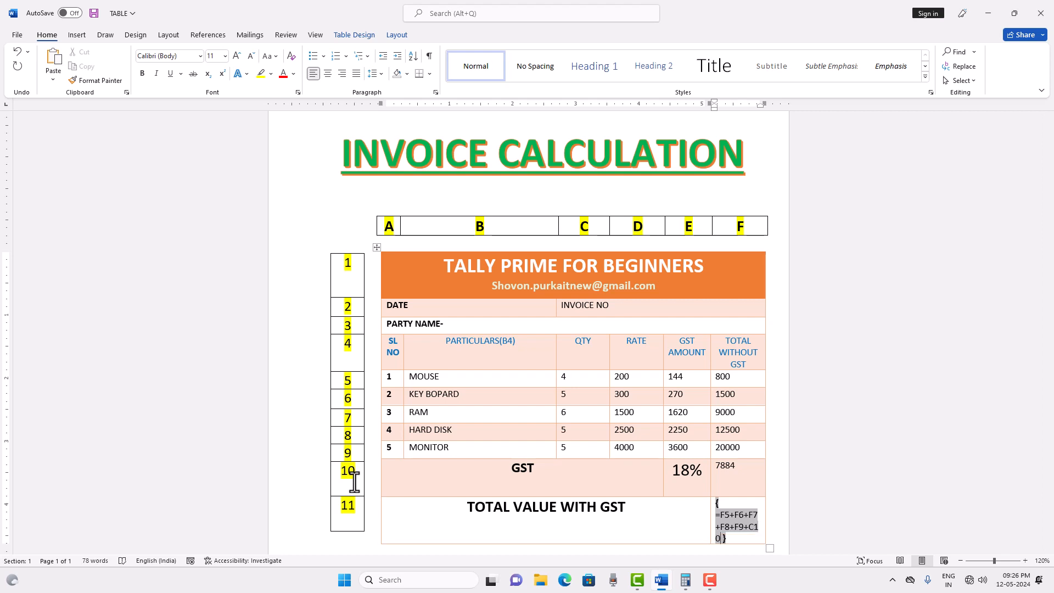
key("F9")
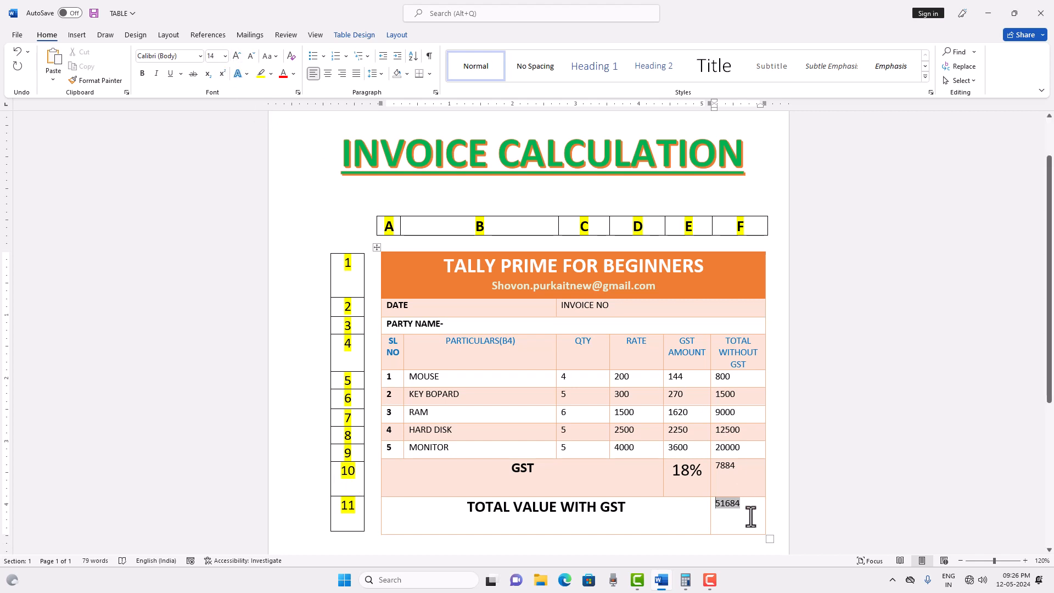
Format the TOTAL VALUE WITH GST amount with font size 20 and red text.
left_click_drag(748, 503, 713, 504)
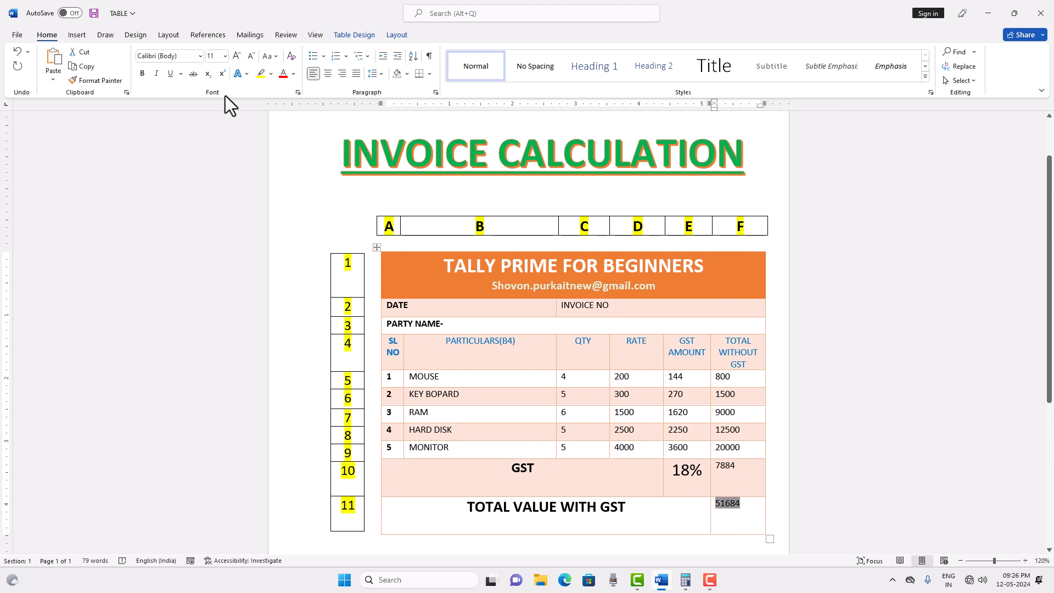
left_click(234, 59)
left_click(235, 59)
left_click(234, 58)
left_click(234, 59)
left_click(234, 58)
left_click(284, 73)
left_click(752, 506)
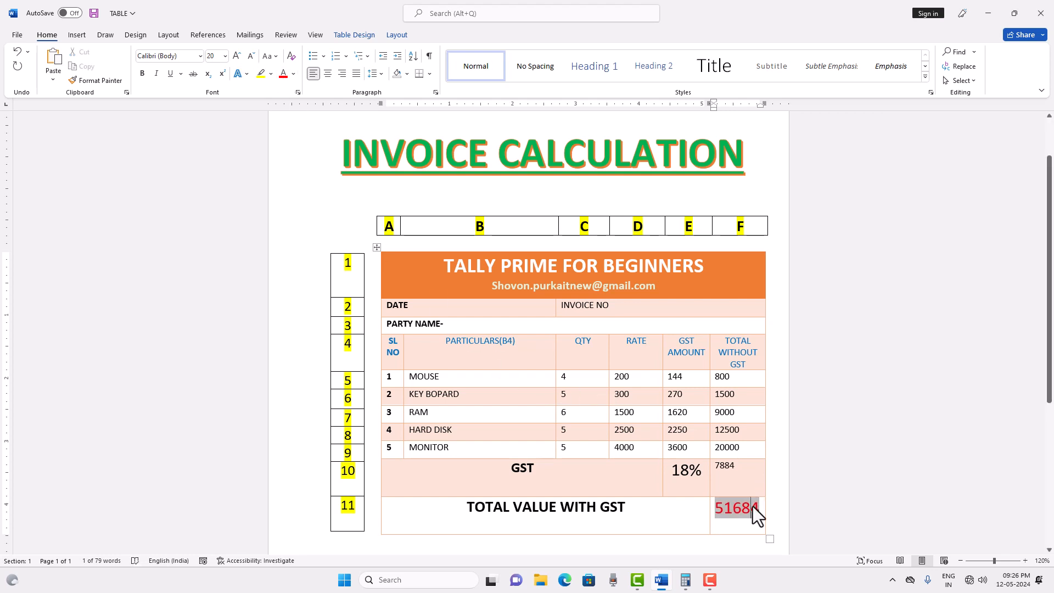
left_click(683, 475)
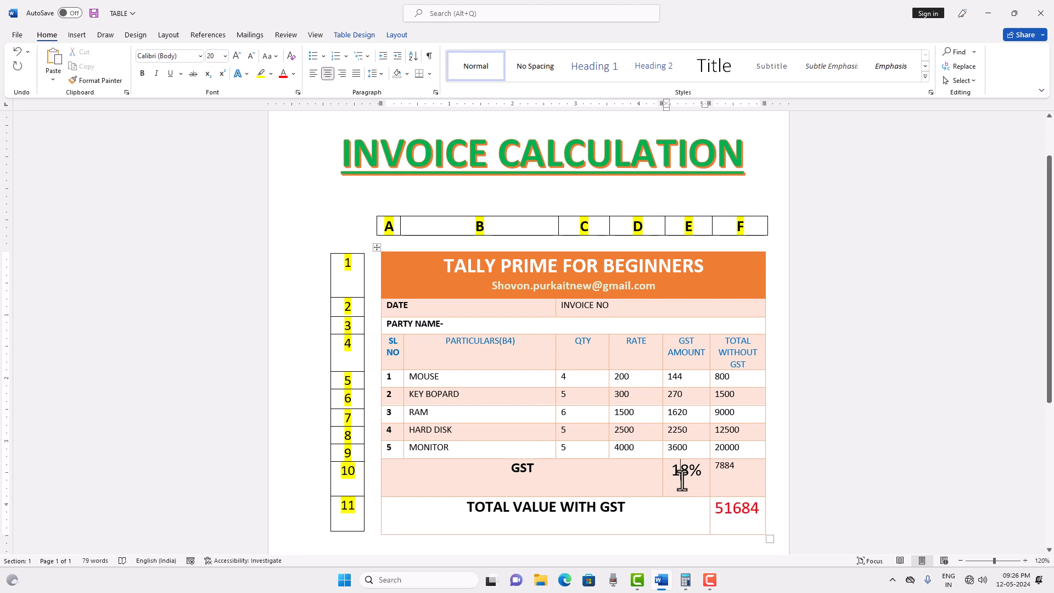
left_click(629, 516)
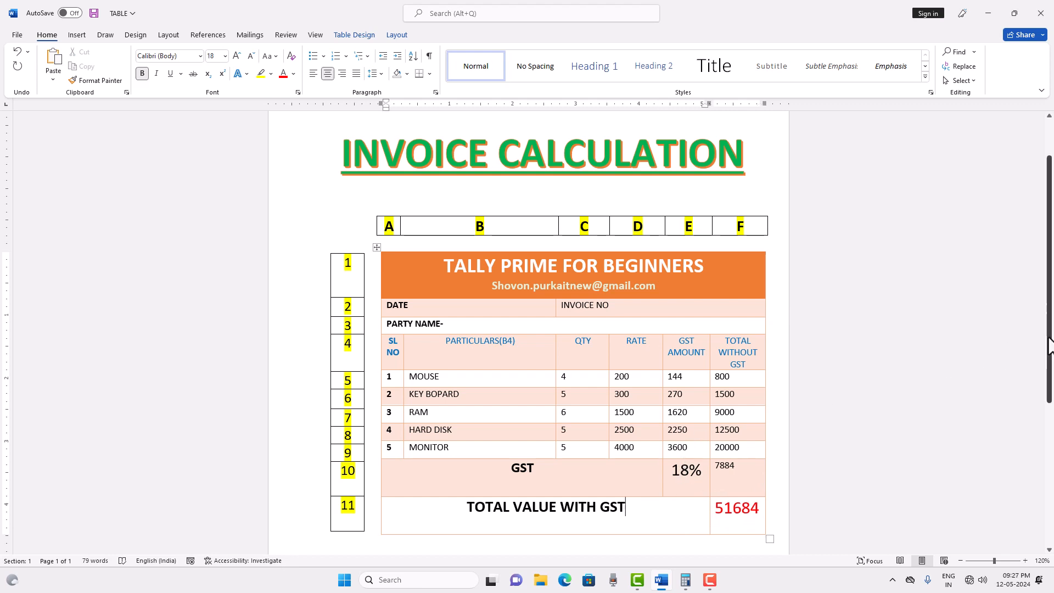
scroll(1051, 357, "down", 3)
mouse_move(1052, 349)
left_mouse_down()
mouse_move(1051, 409)
mouse_move(1050, 354)
left_mouse_up()
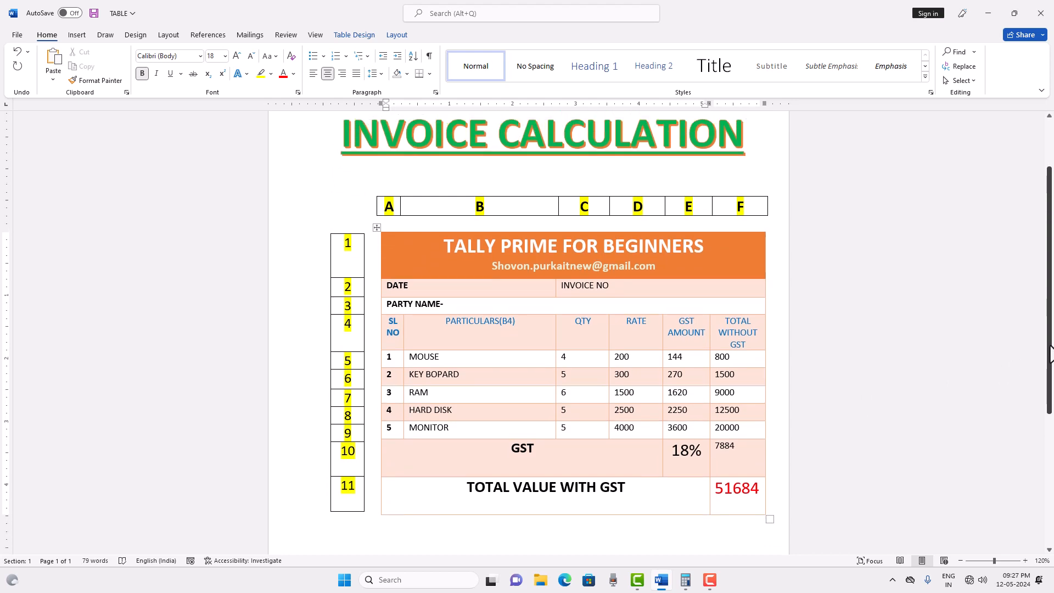